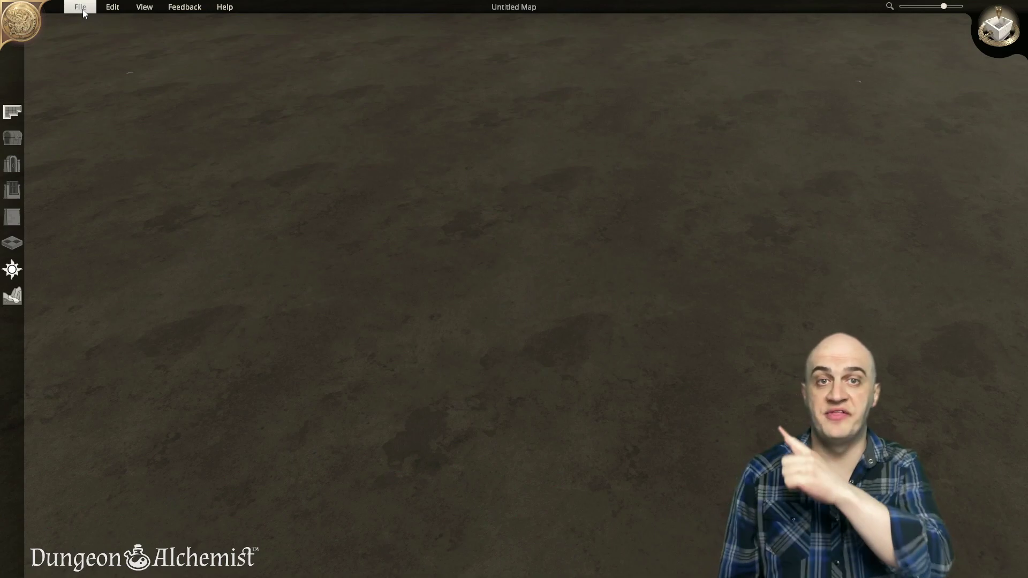
Step: Set up a new 30 x 30 digital map: Grasslands, Flat, No Vegetation, No Water, rooms at Water Level
click(81, 7)
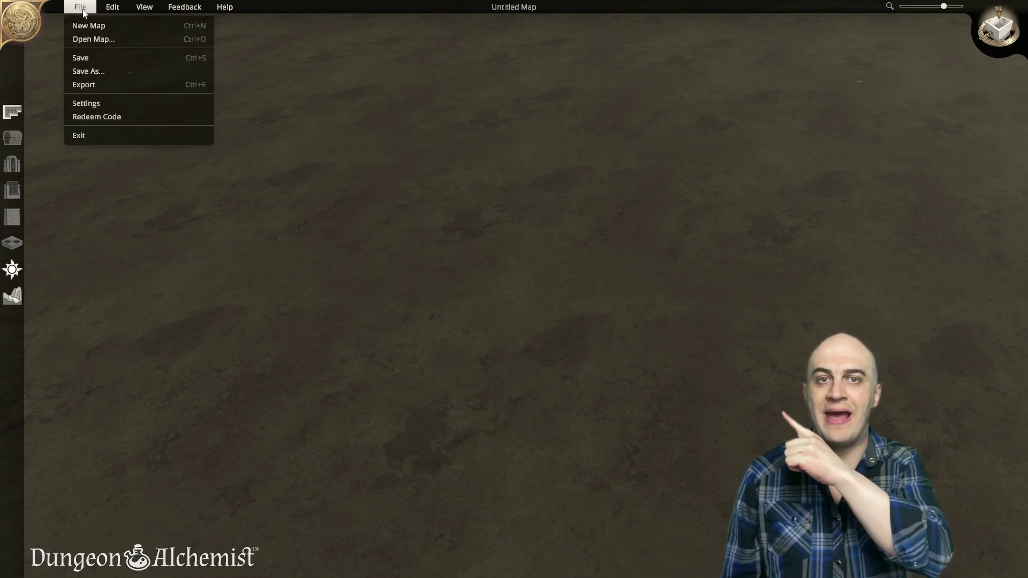
click(89, 25)
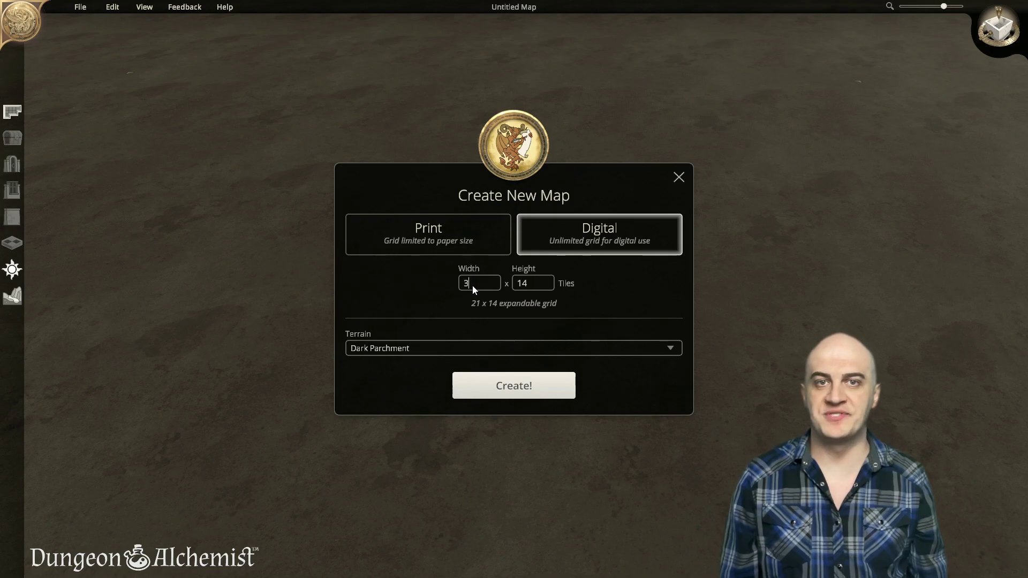
click(401, 347)
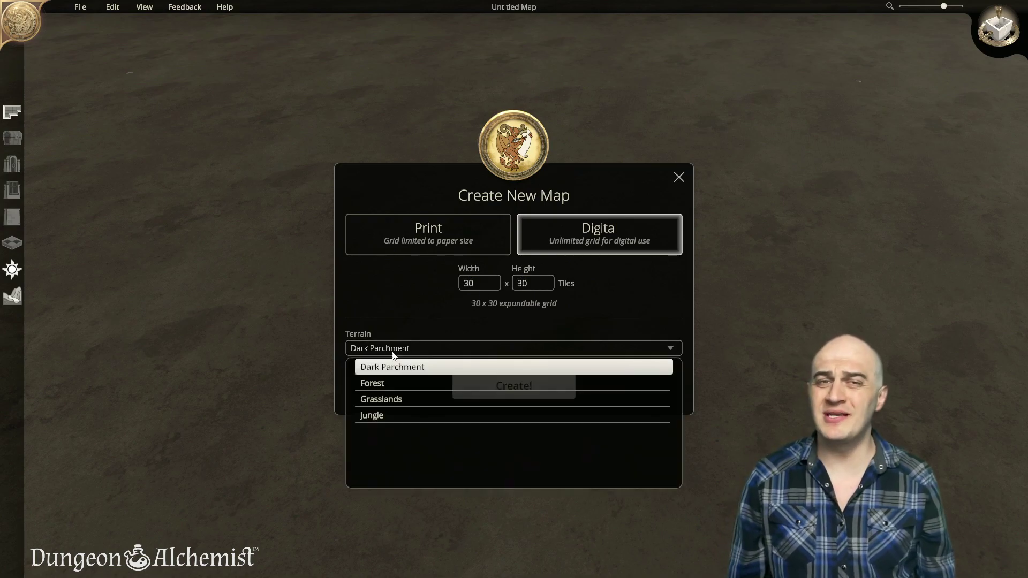
click(378, 401)
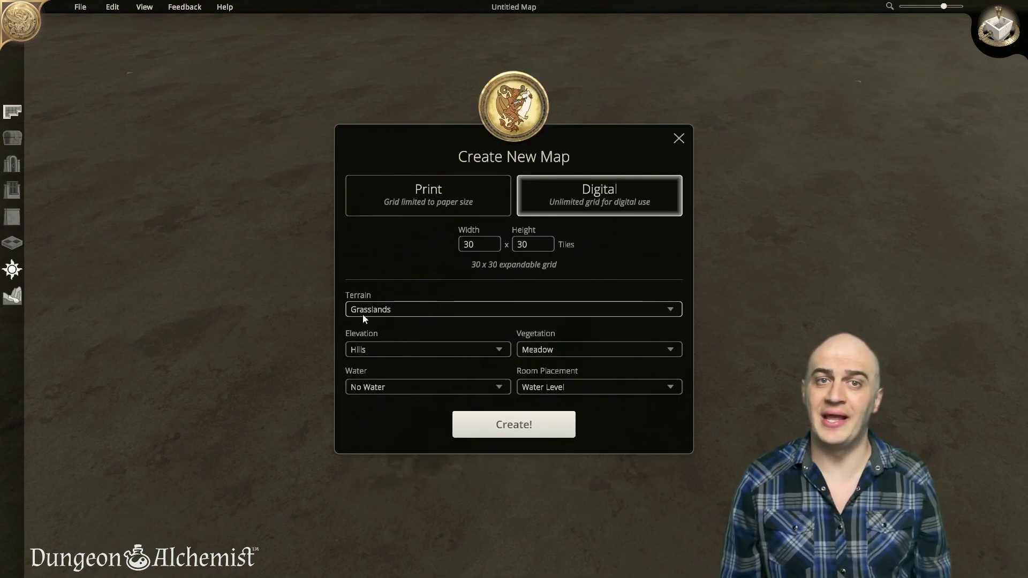
click(359, 350)
click(370, 369)
click(549, 352)
click(535, 369)
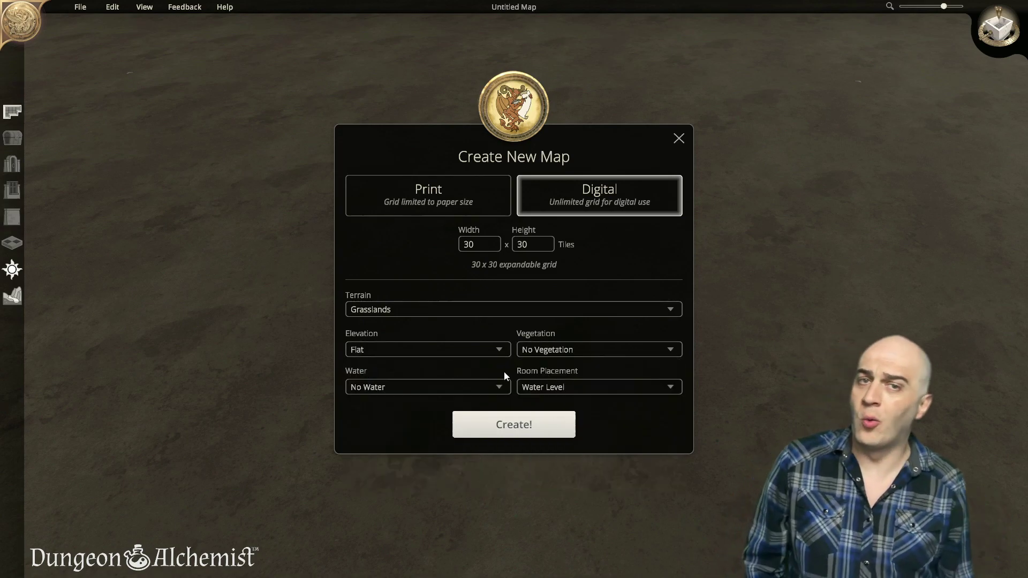
click(412, 387)
click(430, 389)
click(549, 391)
click(541, 392)
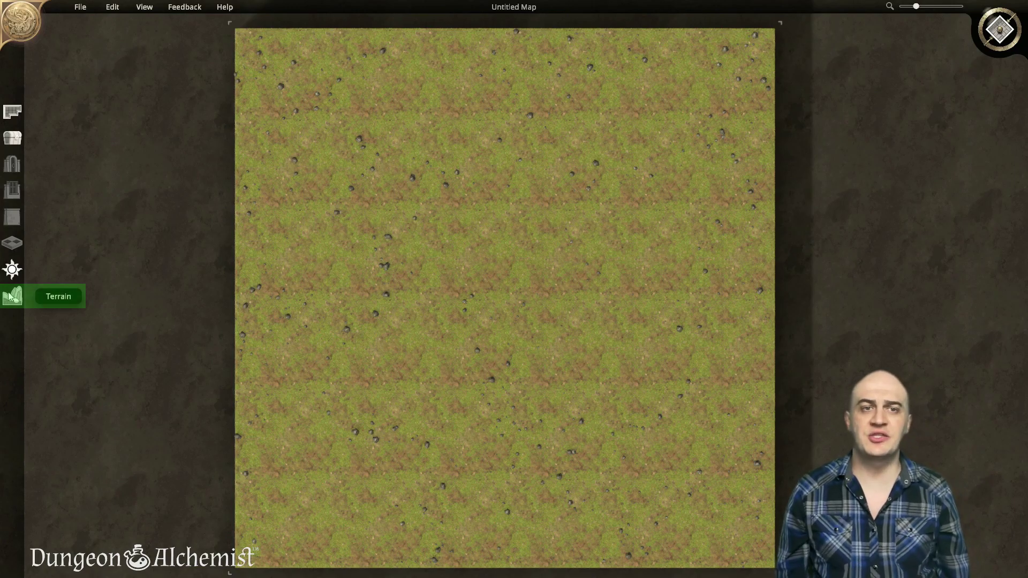
Step: Repaint the entire map ground from grass to grey stone, then view it in 3D
click(11, 296)
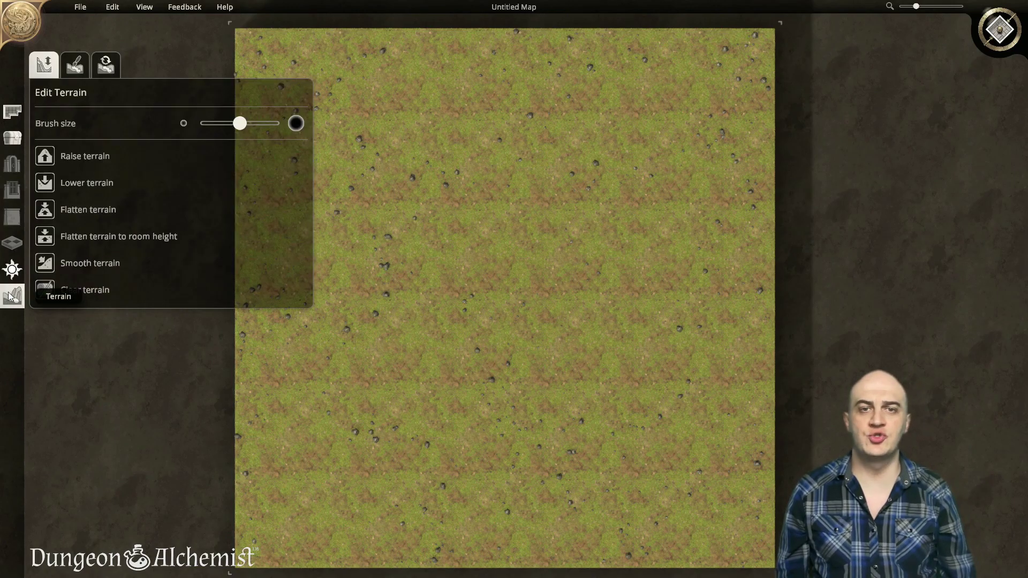
click(73, 67)
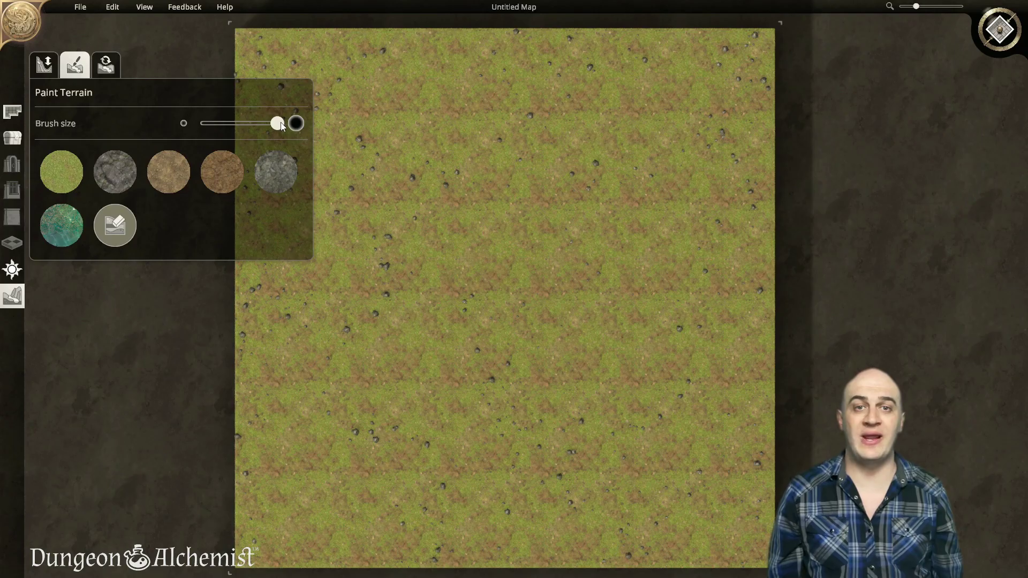
click(284, 175)
key(a)
key(w)
mouse_move(369, 128)
mouse_down()
mouse_move(893, 143)
mouse_move(579, 190)
mouse_move(560, 235)
mouse_move(836, 274)
mouse_move(380, 292)
mouse_move(620, 364)
mouse_move(497, 396)
mouse_move(348, 554)
mouse_up()
key(s)
key(w)
key(d)
key(Escape)
click(999, 29)
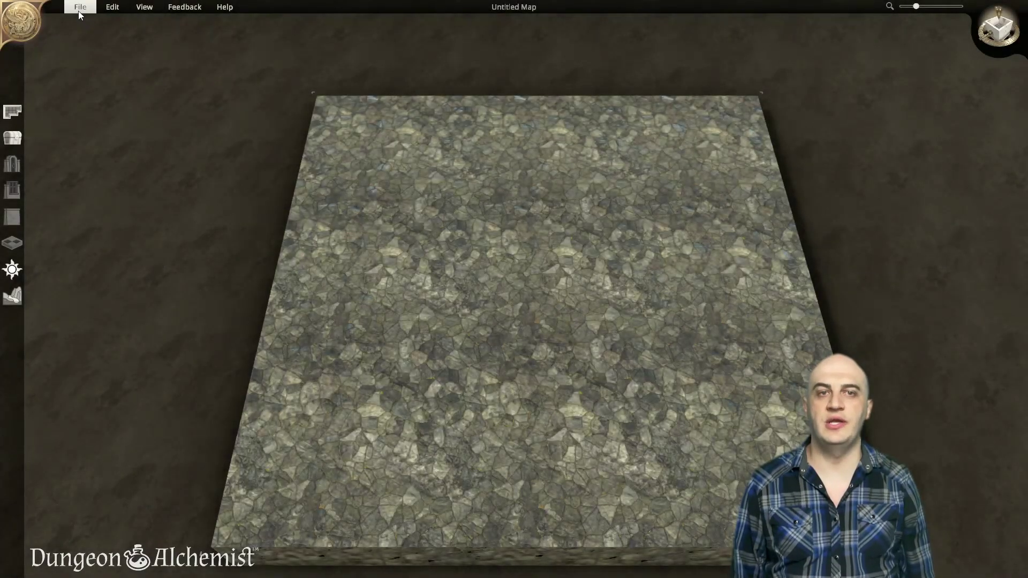
Step: Enable the grid overlay in Settings with slightly reduced transparency and save the changes
click(78, 10)
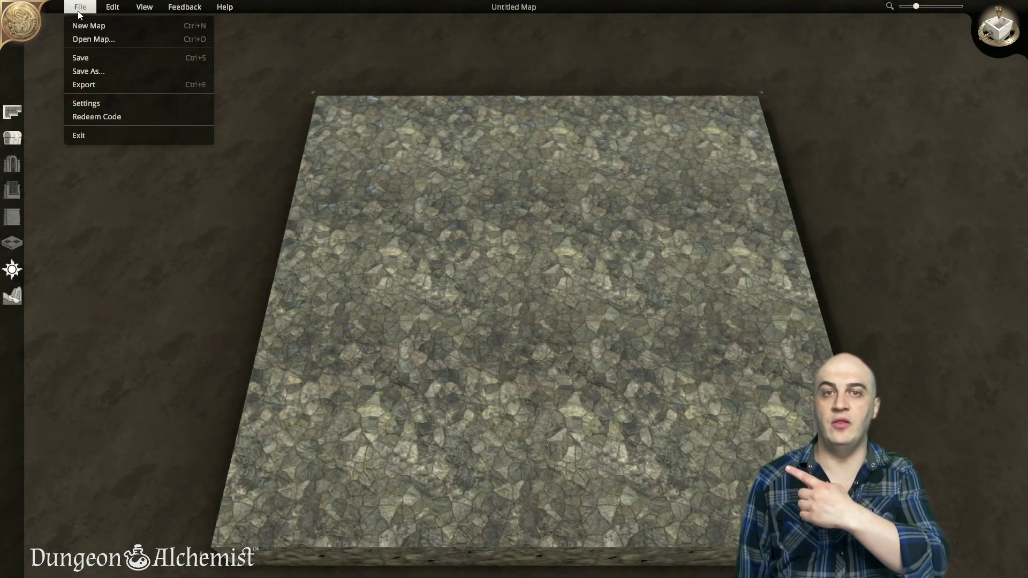
click(76, 102)
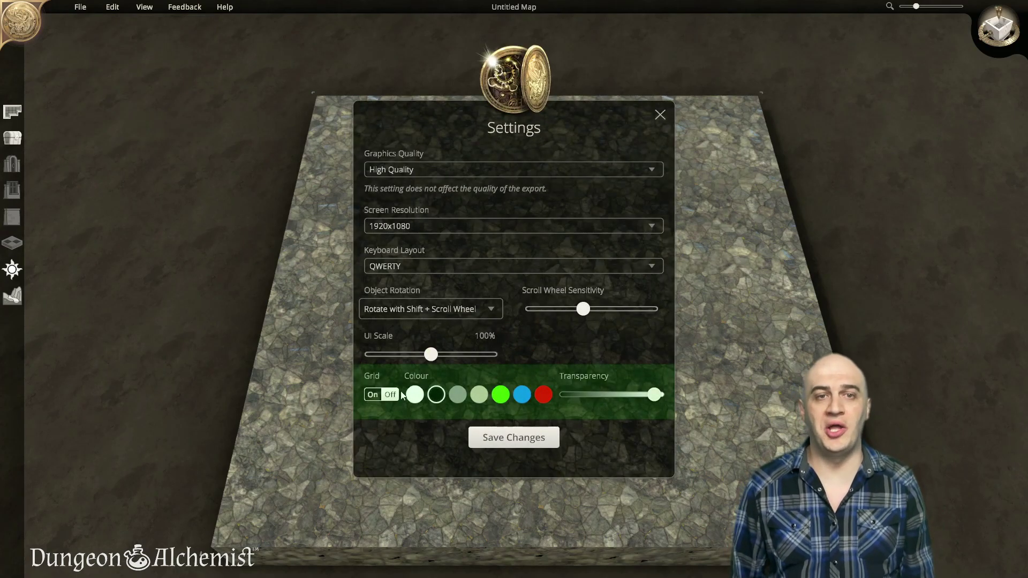
click(374, 397)
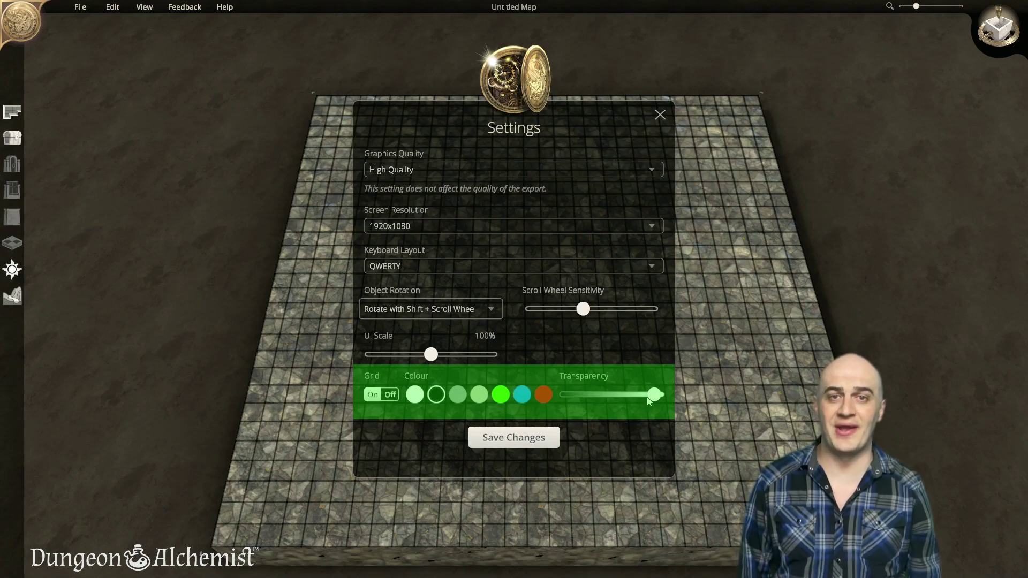
mouse_move(648, 398)
mouse_down()
mouse_move(569, 403)
mouse_move(642, 400)
mouse_up()
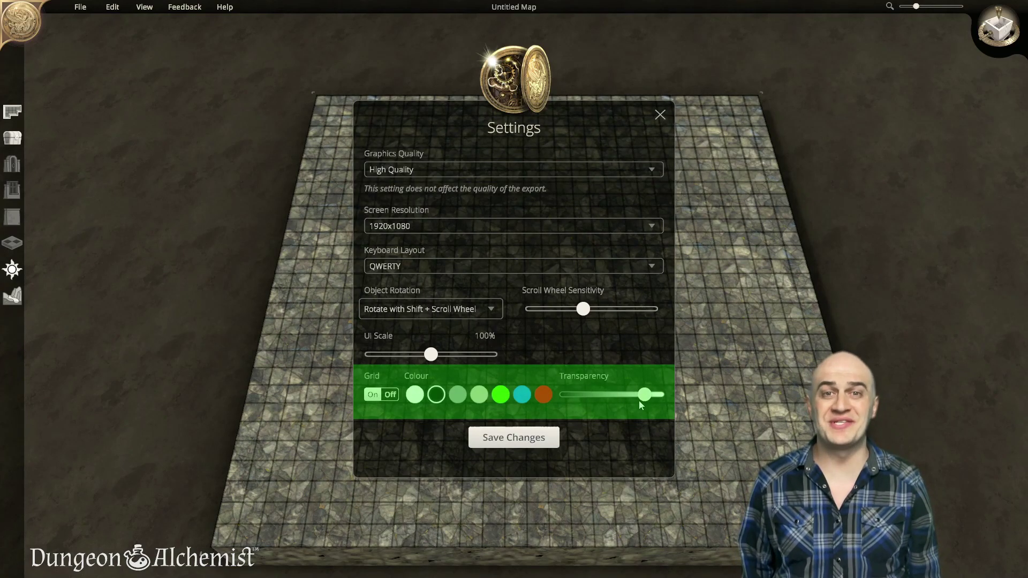
click(533, 435)
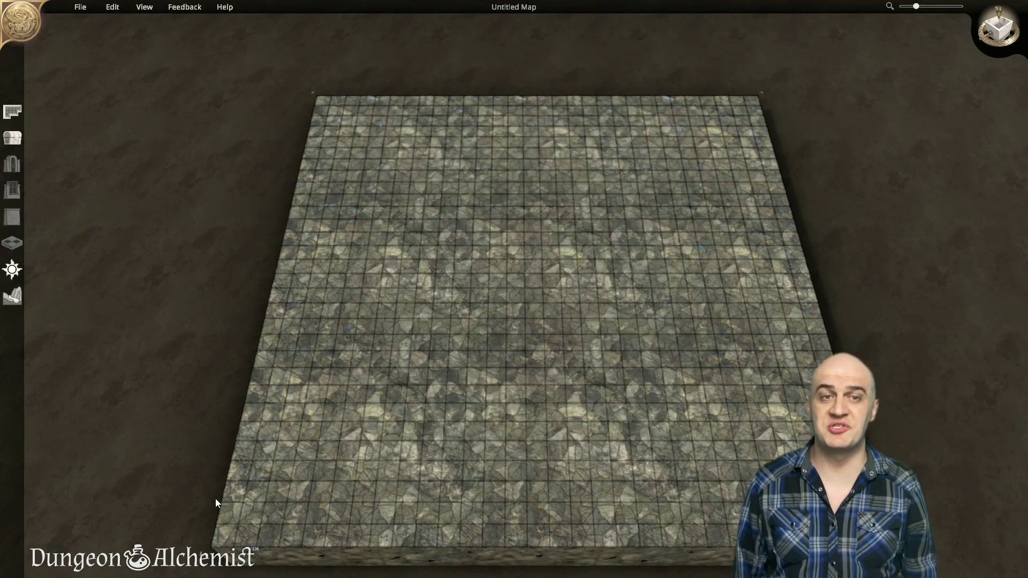
Step: Save the map over the existing Sewer.dam file
scroll(210, 499, up, 3)
click(83, 9)
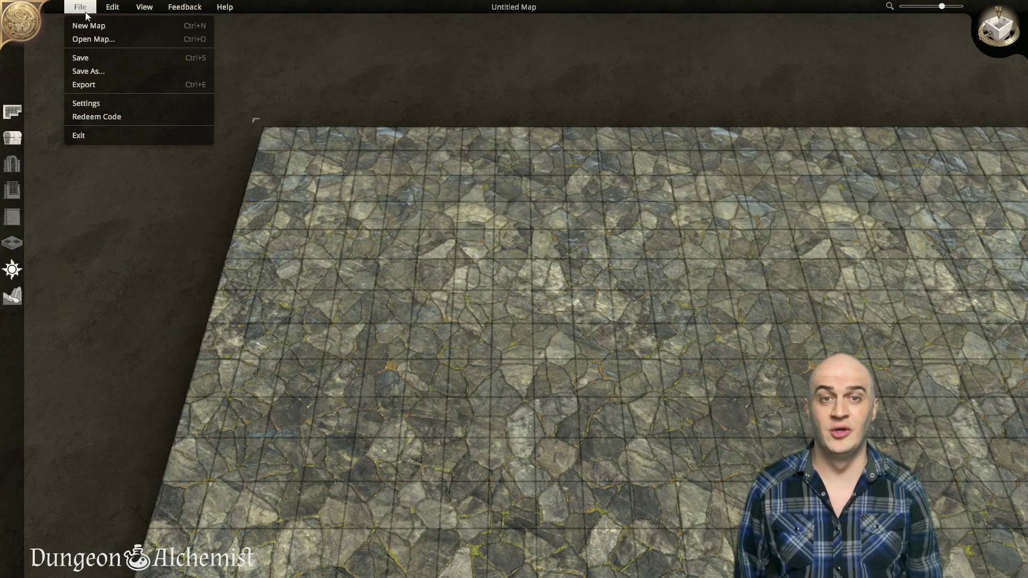
click(86, 62)
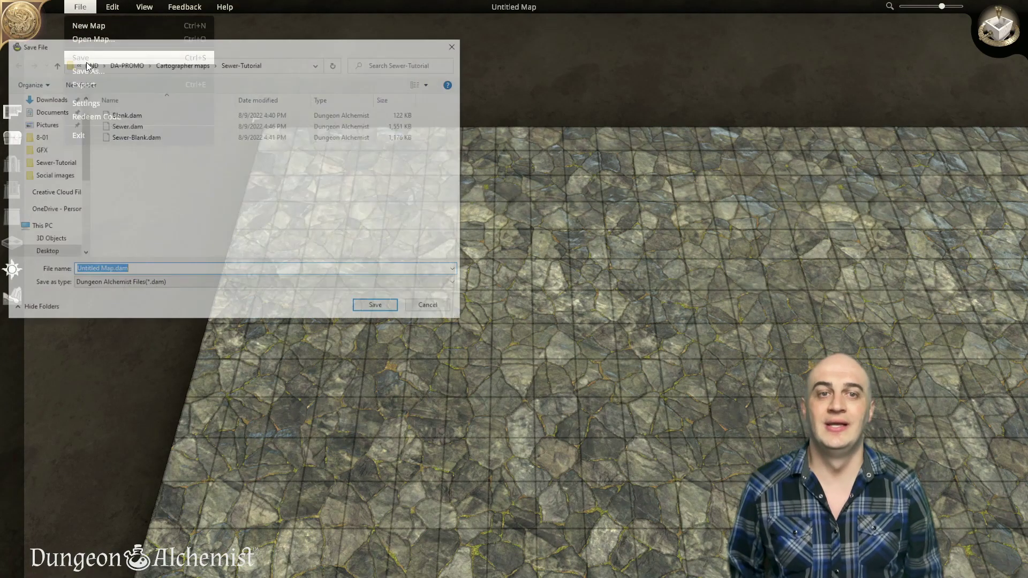
click(126, 126)
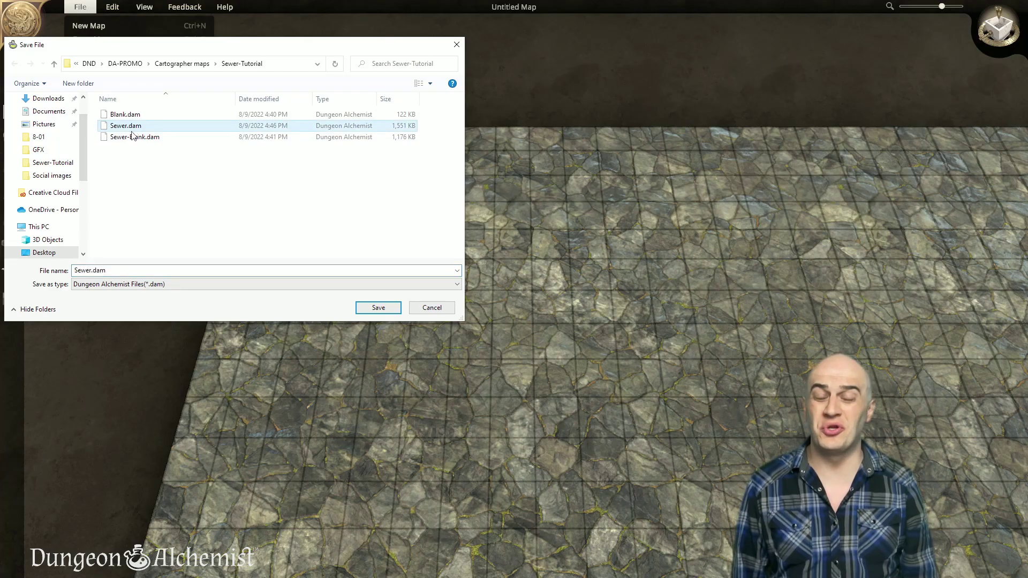
click(389, 309)
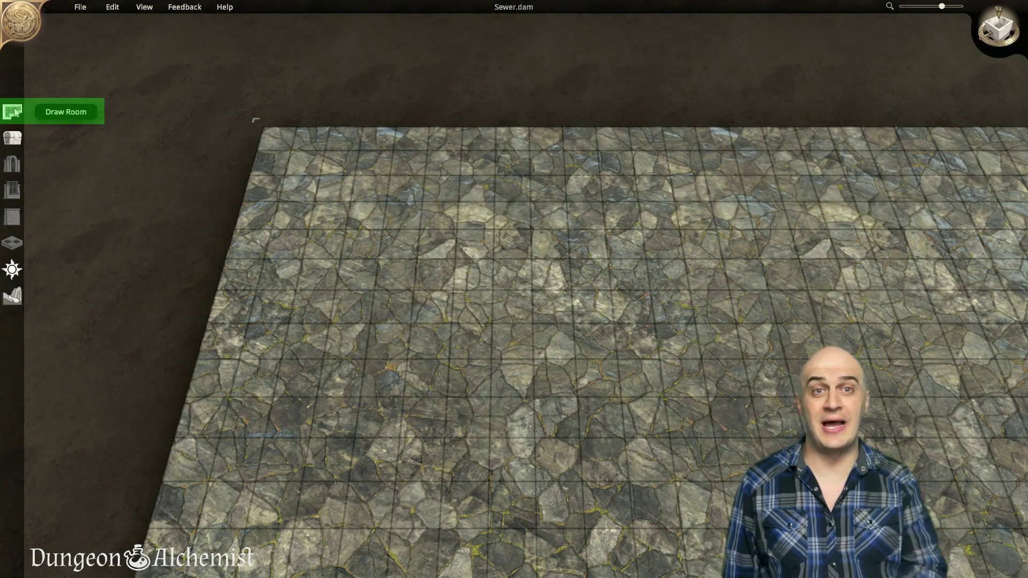
Step: Choose the Crypt Burial Chamber room type and mark out the first two rectangular room areas
click(13, 111)
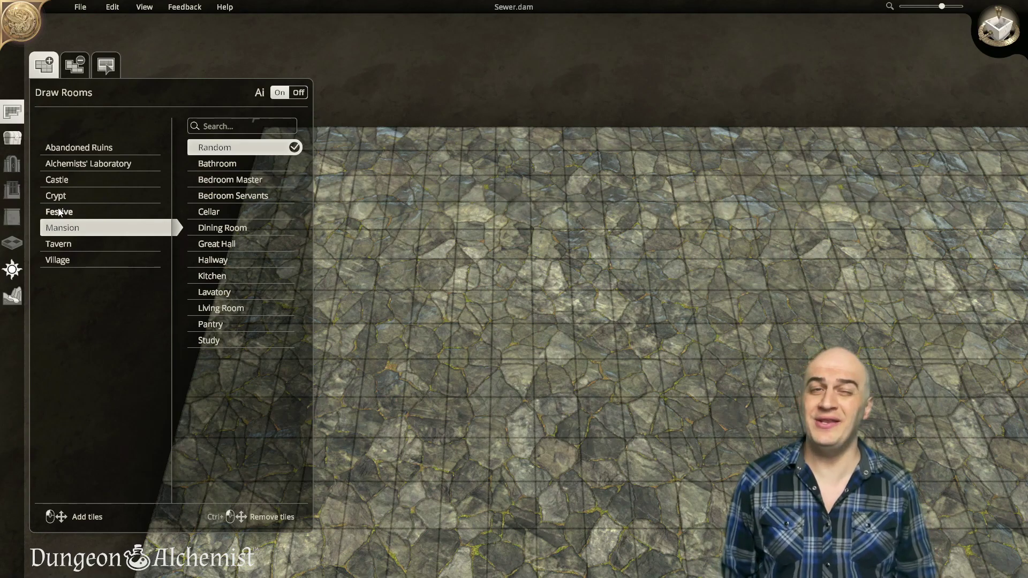
click(69, 194)
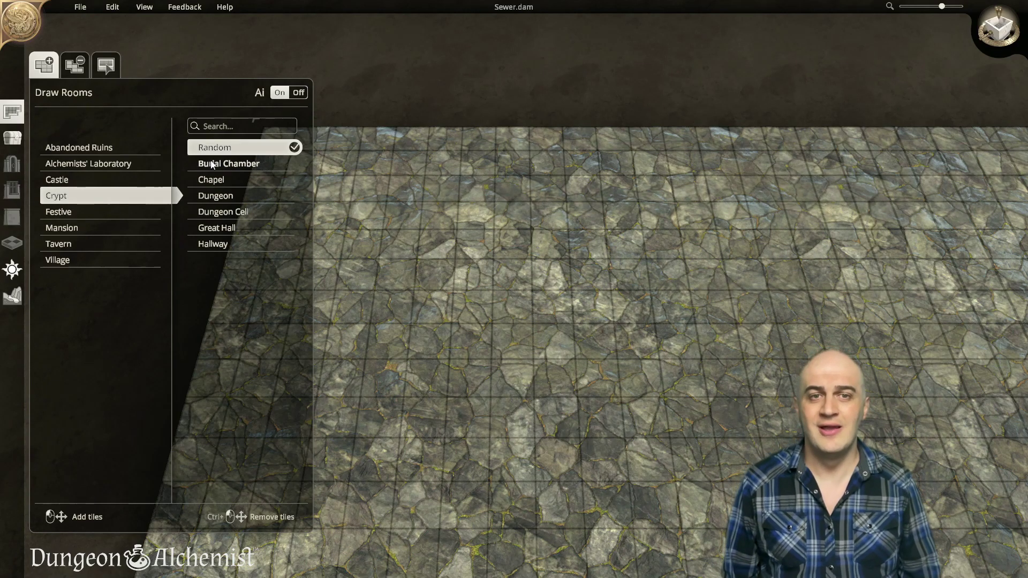
click(231, 164)
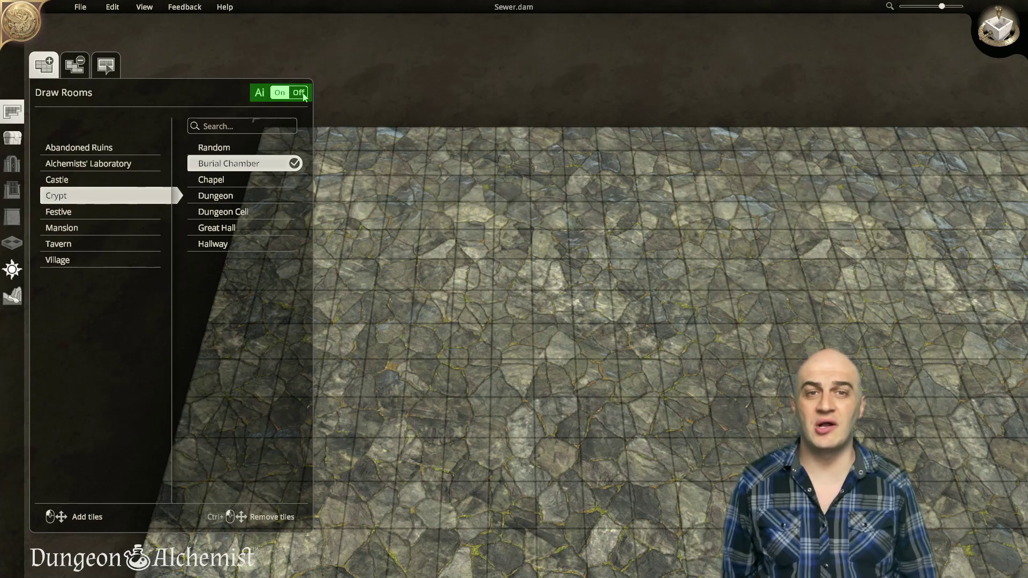
key(a)
drag(521, 142, 634, 390)
key(d)
drag(497, 275, 801, 378)
Step: Add an L-shaped area and further blocks of room tiles to complete the sewer layout
scroll(800, 378, up, 5)
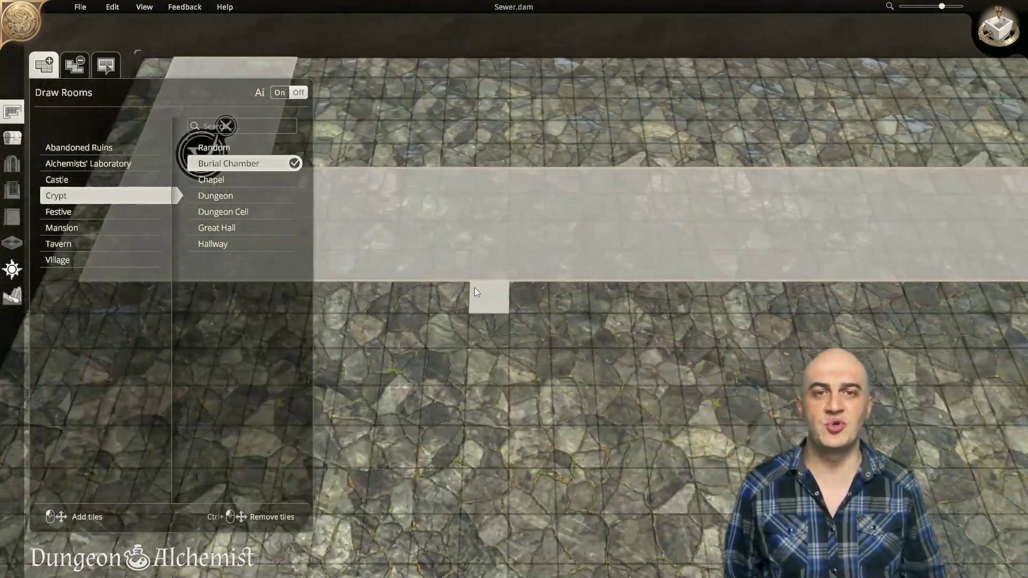
scroll(626, 432, down, 3)
mouse_move(474, 291)
mouse_down()
mouse_move(613, 309)
mouse_move(626, 433)
mouse_move(771, 444)
mouse_up()
scroll(786, 399, down, 5)
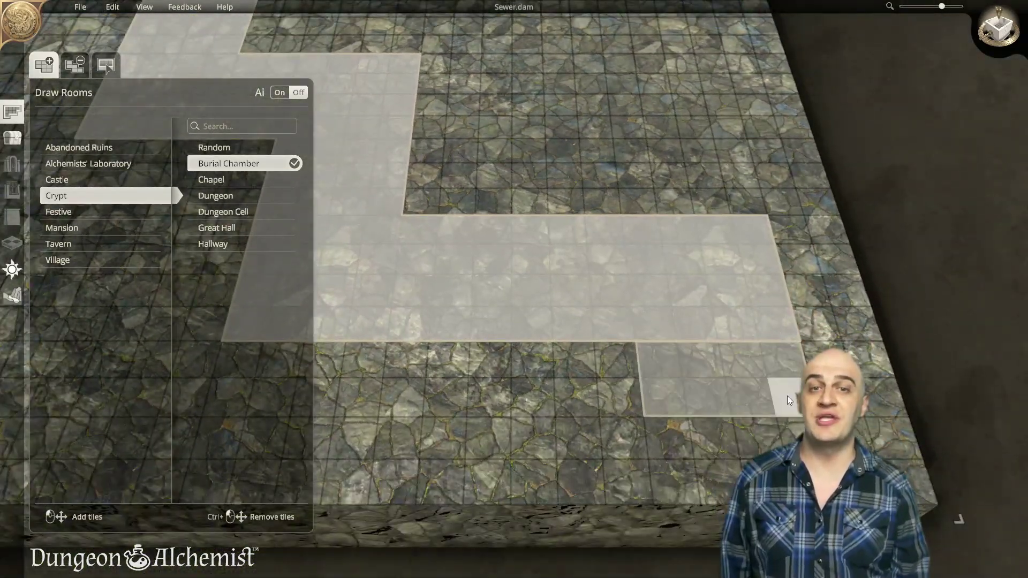
scroll(787, 396, up, 3)
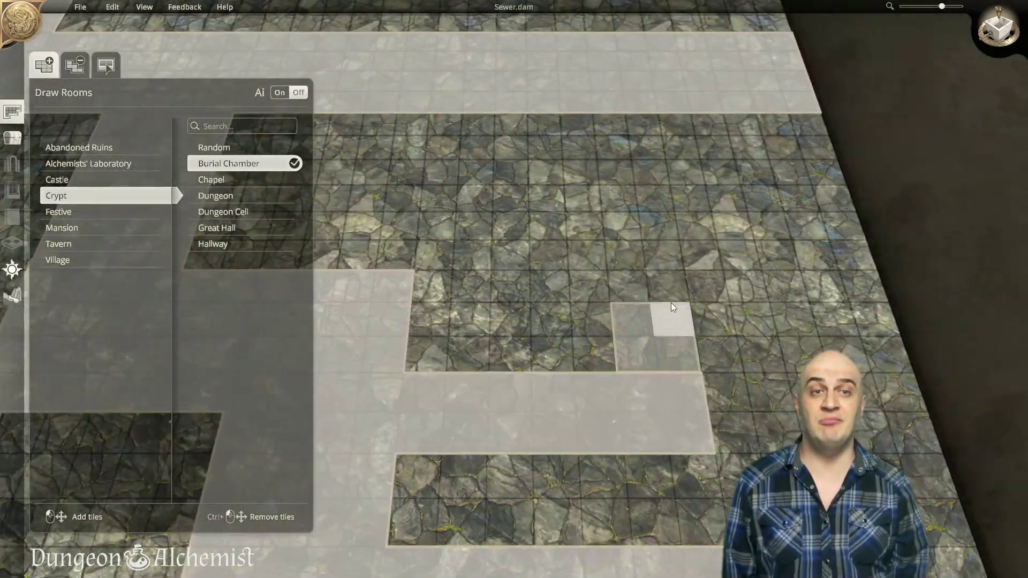
drag(670, 303, 743, 309)
scroll(743, 305, up, 3)
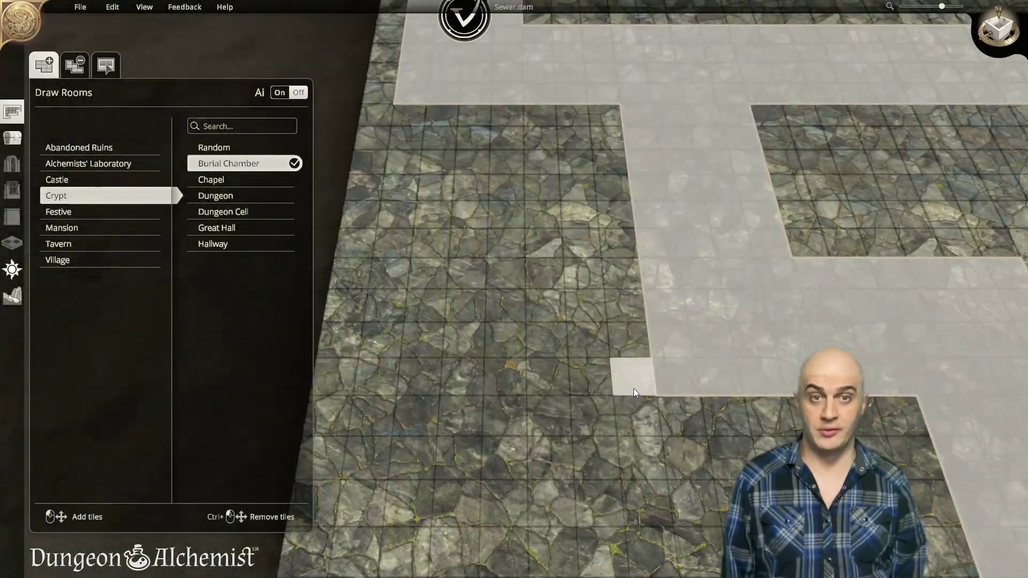
scroll(464, 399, down, 3)
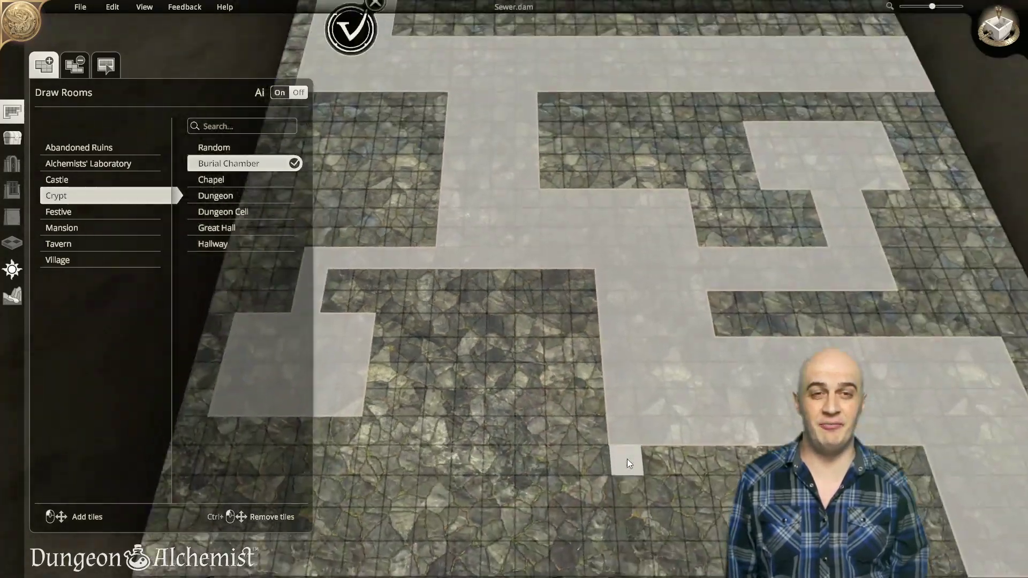
drag(552, 381, 658, 407)
scroll(656, 401, down, 3)
scroll(573, 444, up, 3)
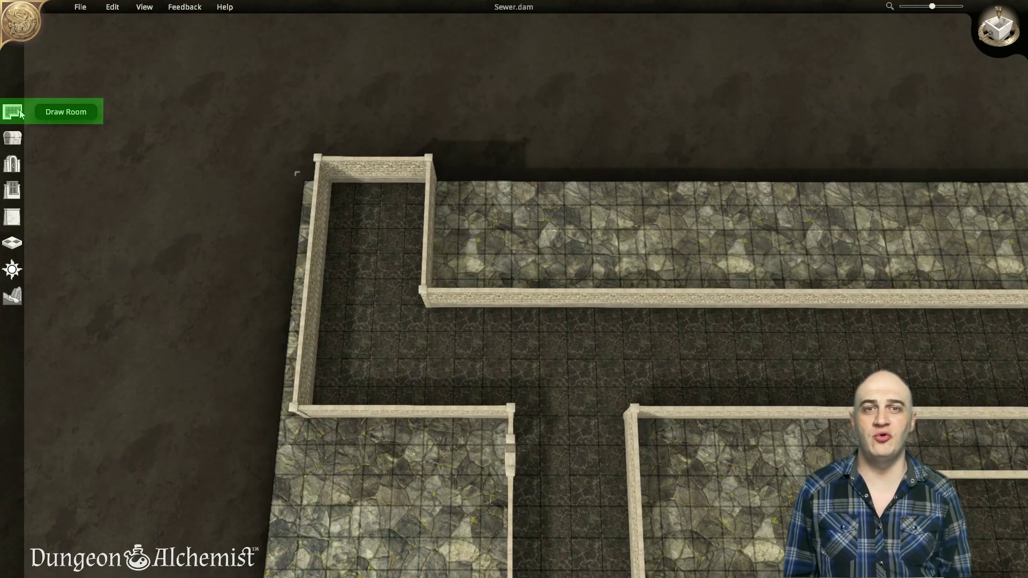
Step: Delete the upper and vertical corridor rooms, leaving a bare stone channel between the walled rooms
click(16, 113)
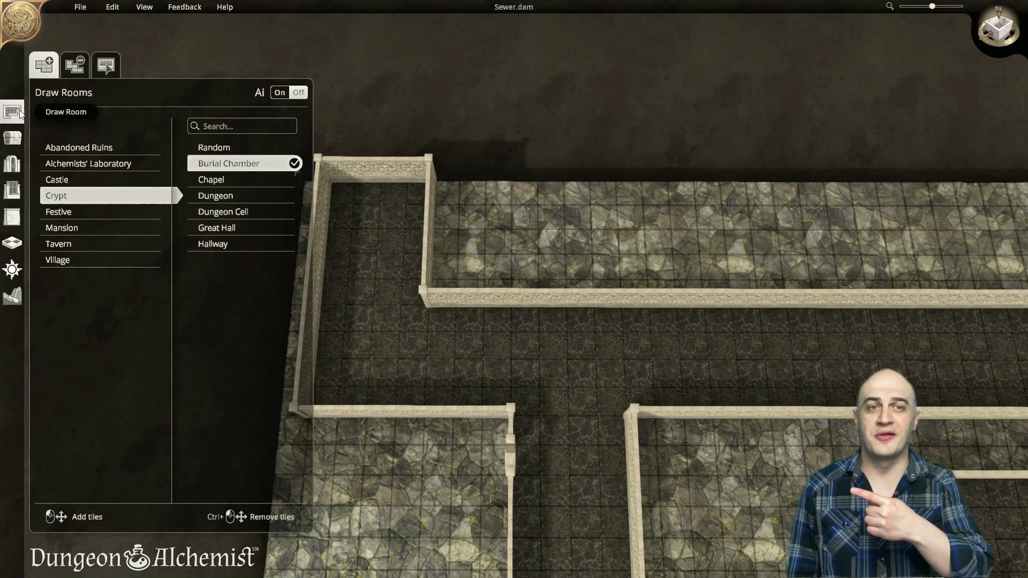
click(74, 74)
mouse_move(509, 223)
mouse_down()
mouse_move(534, 380)
mouse_move(550, 368)
mouse_move(628, 395)
mouse_move(918, 395)
mouse_up()
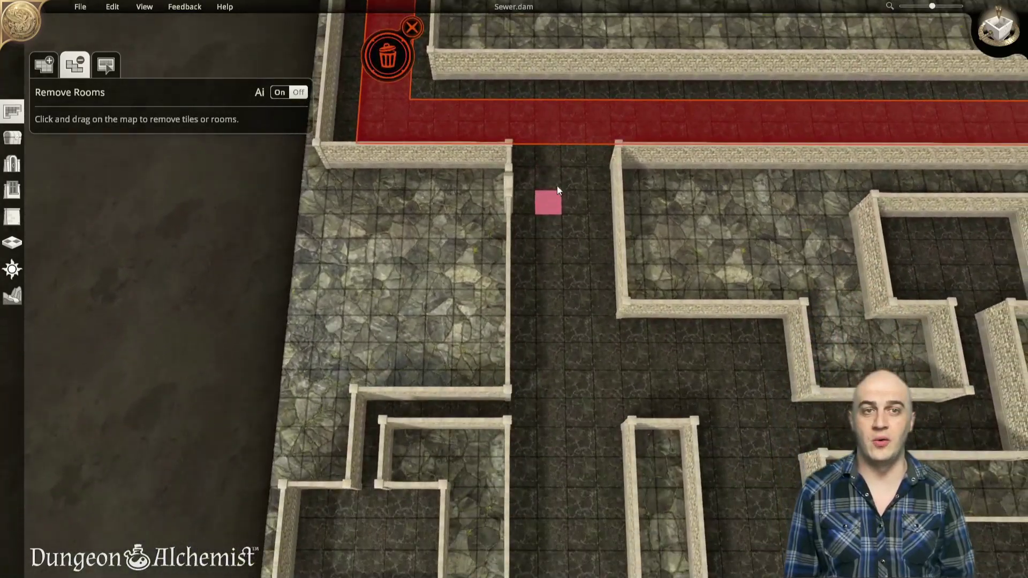
mouse_move(557, 185)
mouse_down()
mouse_move(586, 231)
mouse_move(586, 324)
mouse_move(566, 448)
mouse_move(700, 296)
mouse_move(733, 294)
mouse_move(719, 317)
mouse_move(738, 326)
mouse_move(751, 489)
mouse_move(677, 467)
mouse_move(671, 488)
mouse_move(749, 478)
mouse_move(698, 375)
mouse_move(653, 339)
mouse_move(678, 362)
mouse_move(681, 459)
mouse_up()
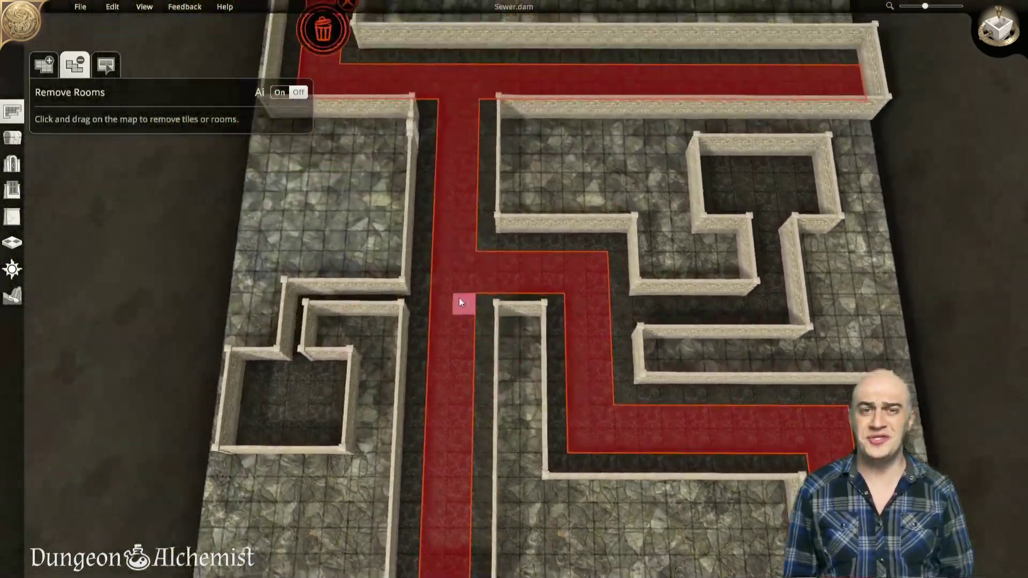
drag(461, 302, 462, 303)
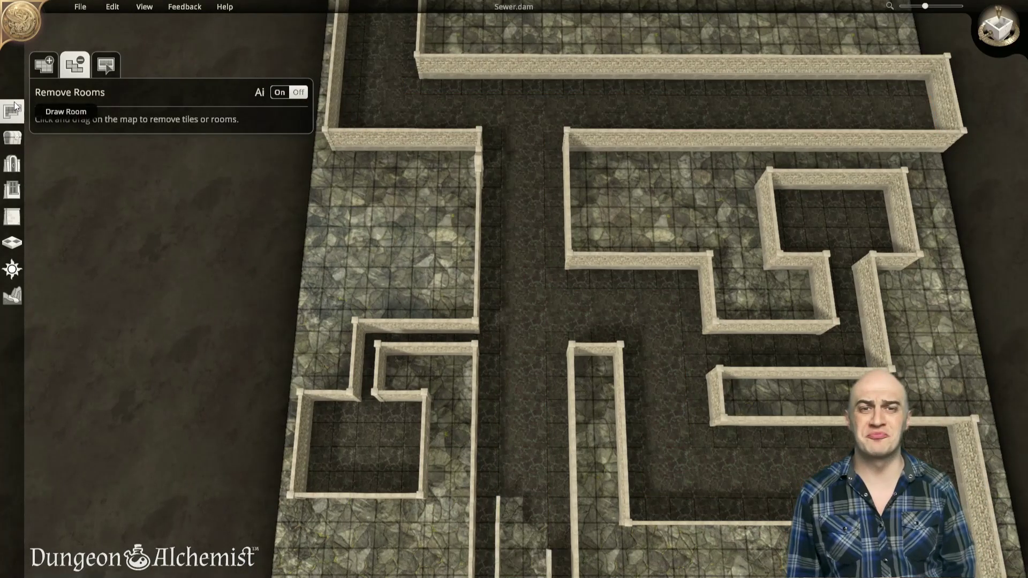
key(w)
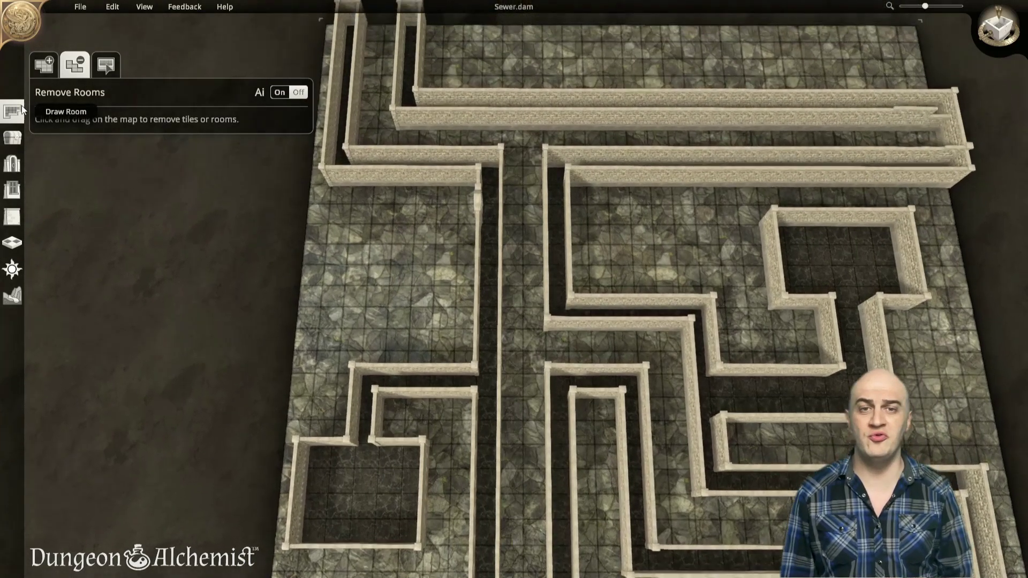
scroll(448, 126, up, 3)
key(Escape)
Step: Bring the corridors into view and switch the wall tool to removing individual walls
key(d)
key(s)
key(a)
key(w)
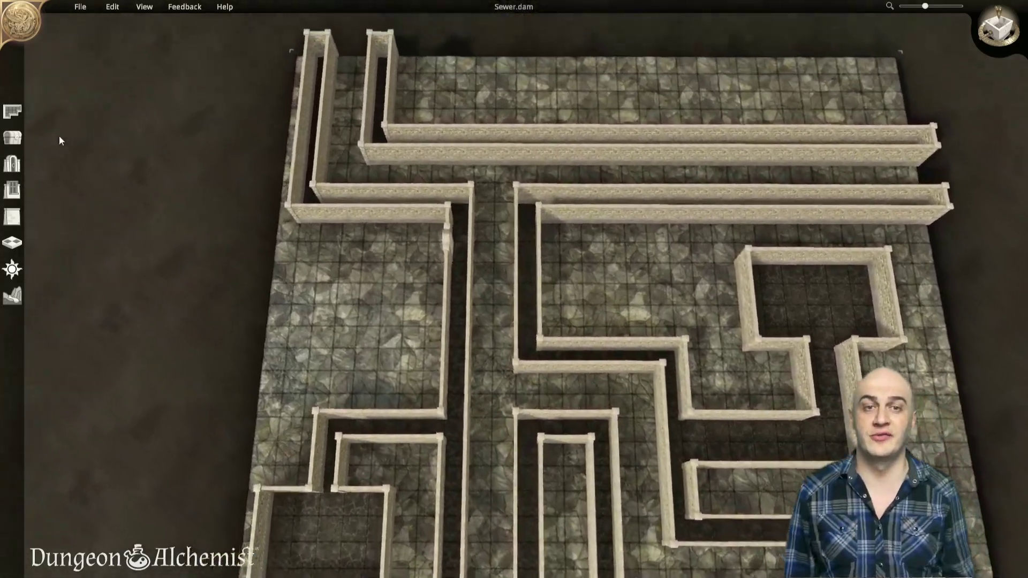
key(a)
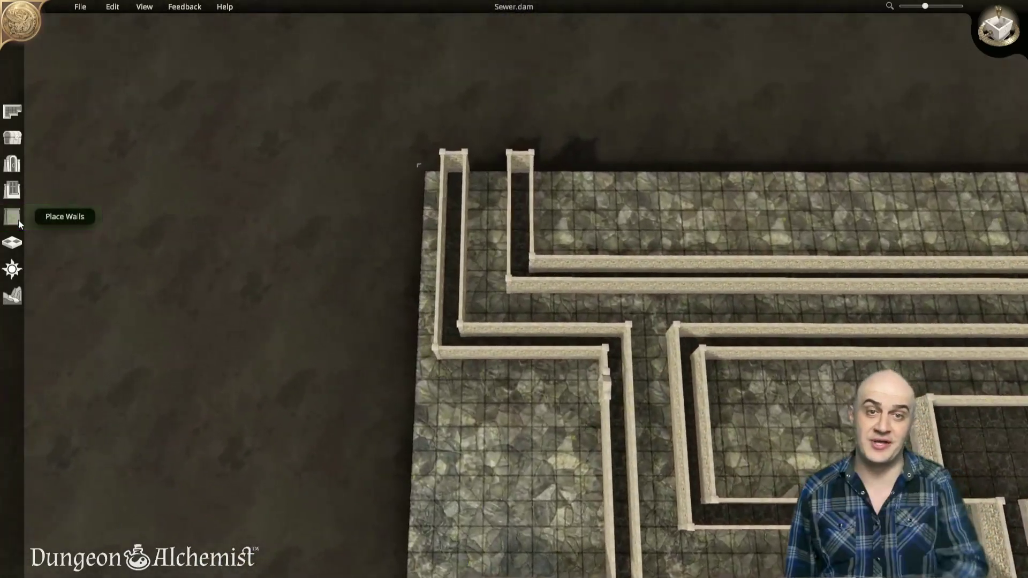
click(11, 216)
scroll(301, 199, up, 5)
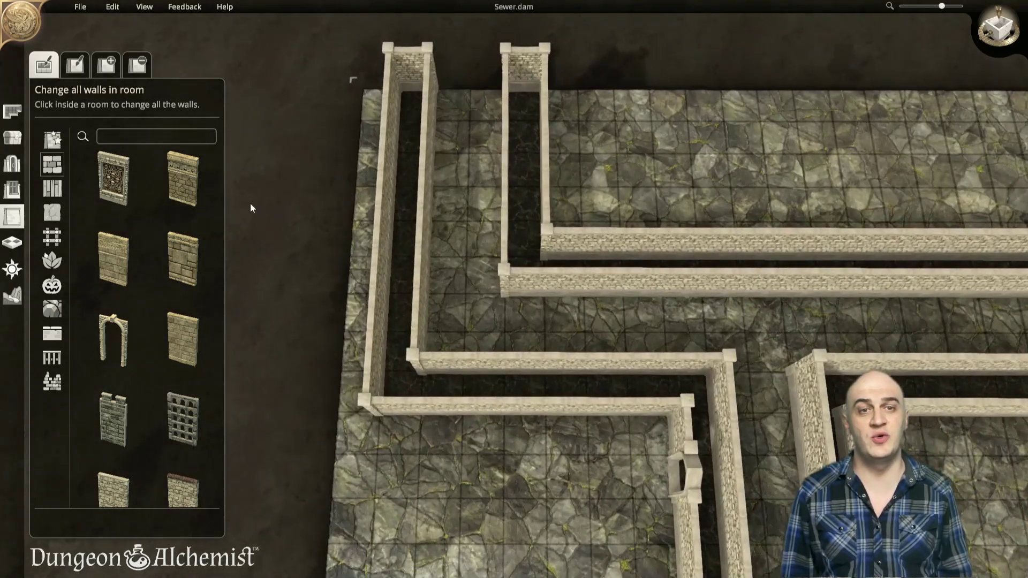
key(w)
key(a)
click(139, 67)
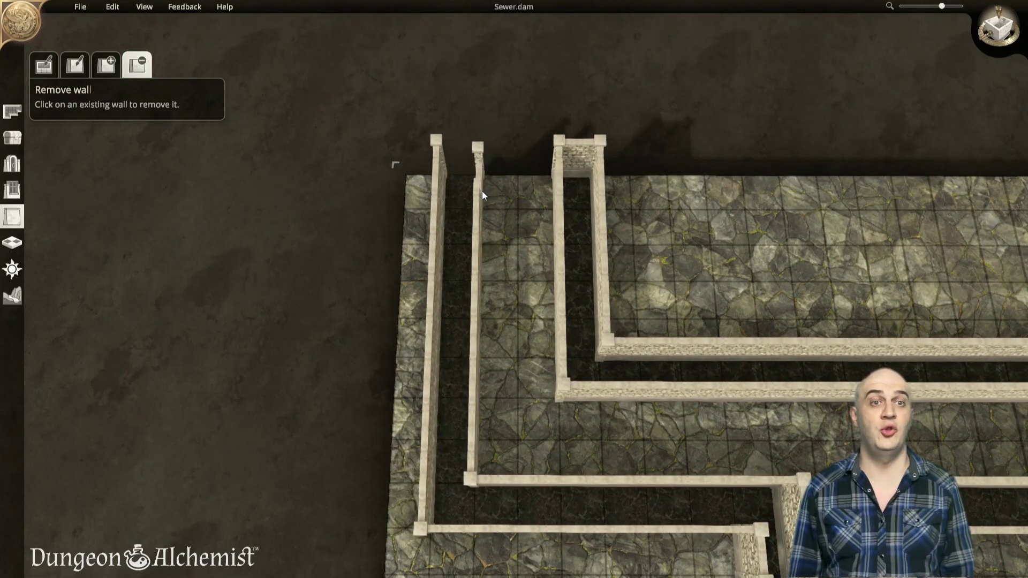
Step: Delete the corridor's side walls and the short end walls capping the channels
drag(481, 192, 463, 484)
key(s)
click(557, 237)
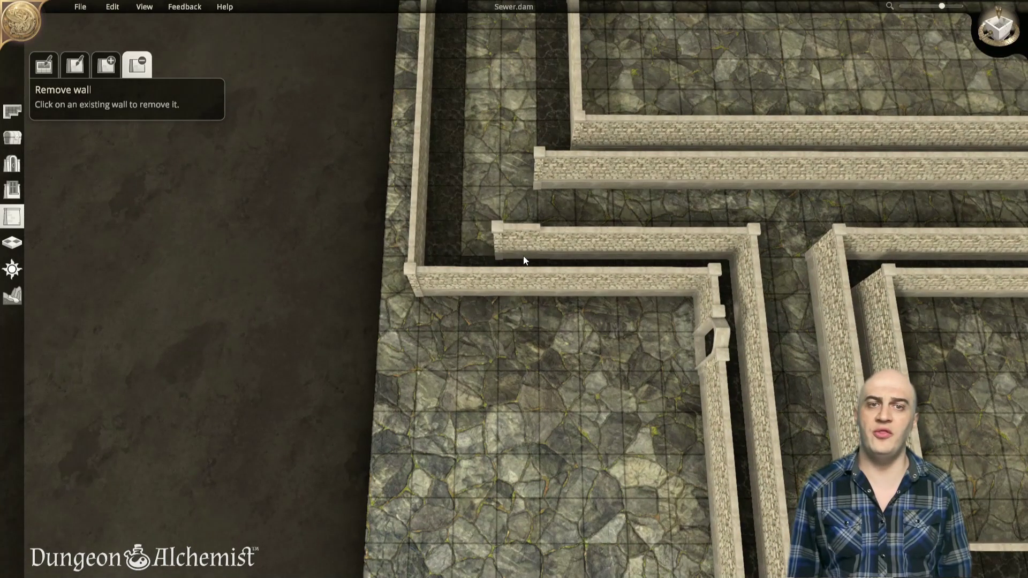
click(530, 251)
key(w)
key(d)
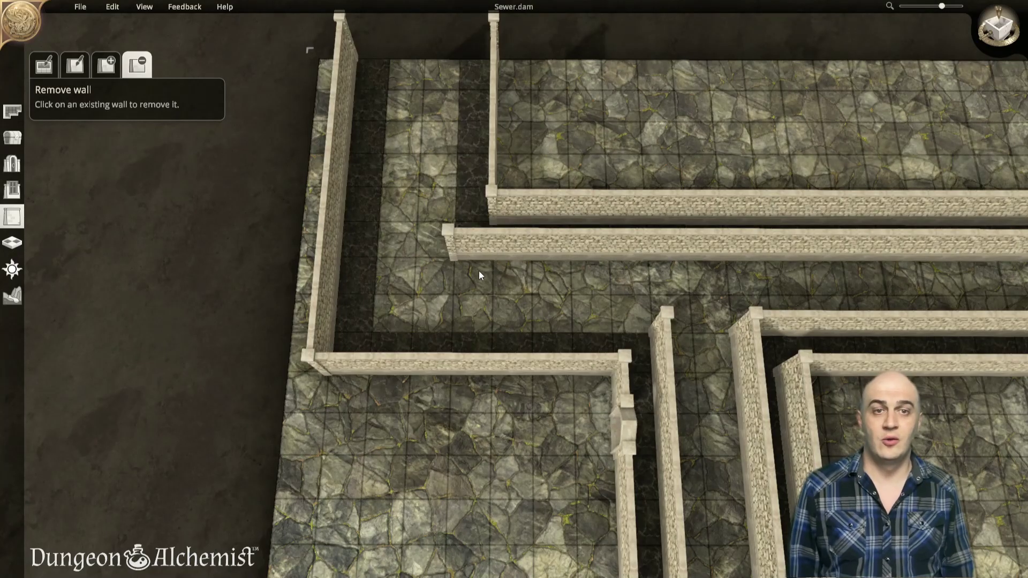
key(d)
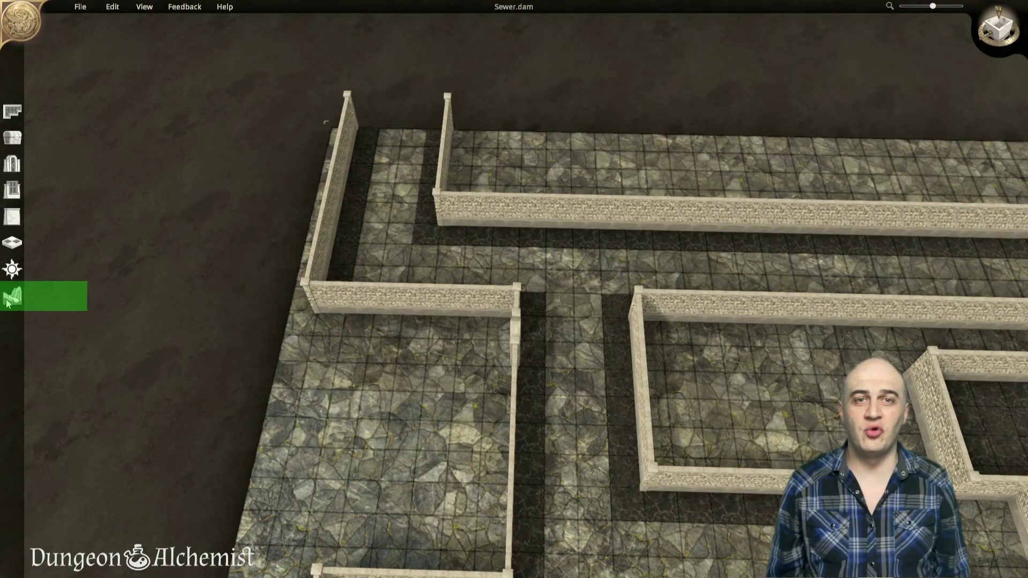
Step: Lower the top-left corridor and upper channel floors into sunken trenches
click(7, 303)
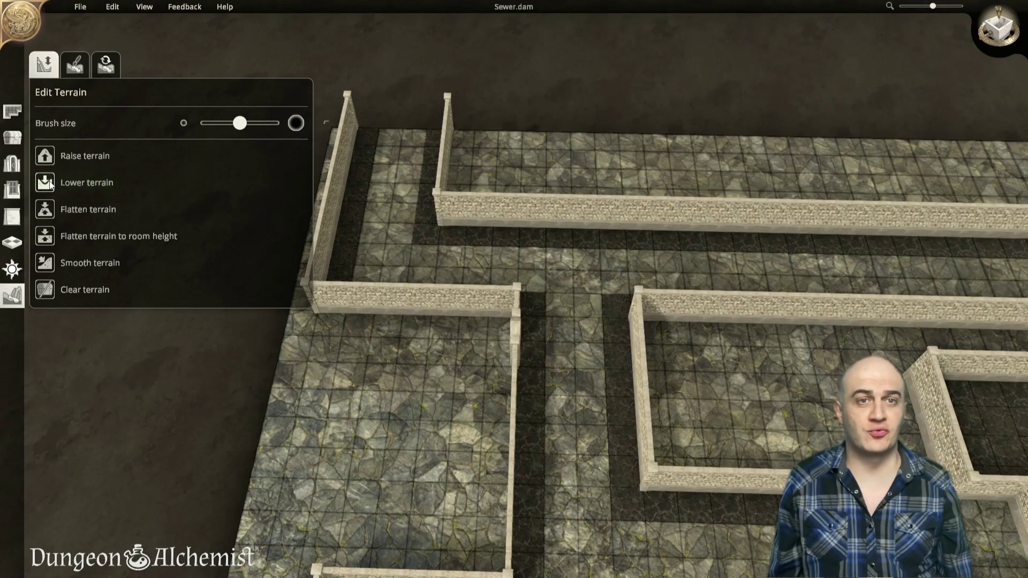
middle_drag(379, 172, 518, 271)
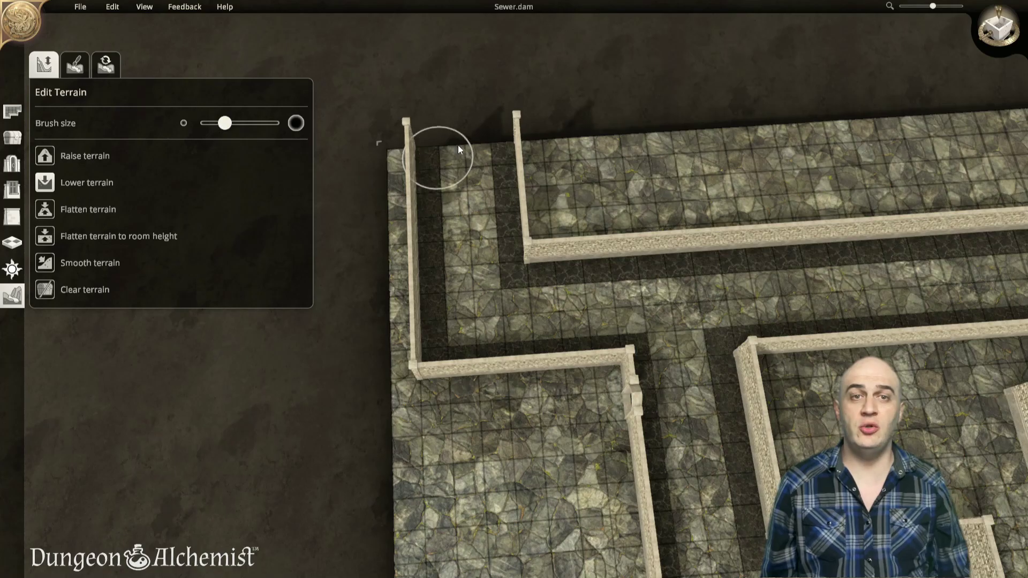
drag(464, 153, 467, 233)
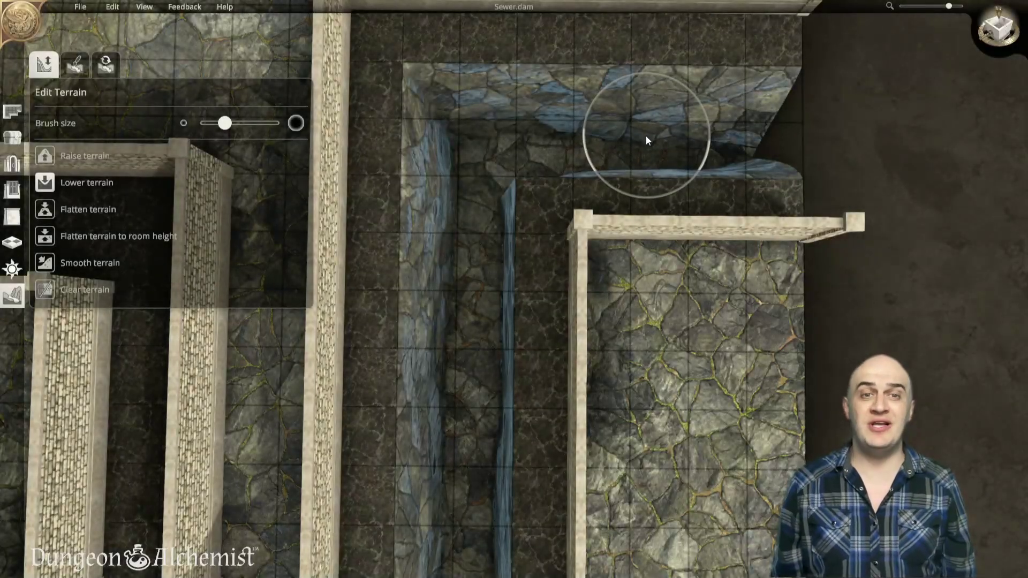
mouse_move(645, 140)
mouse_down()
mouse_move(712, 143)
mouse_move(738, 129)
mouse_move(747, 152)
mouse_move(769, 119)
mouse_move(877, 106)
mouse_up()
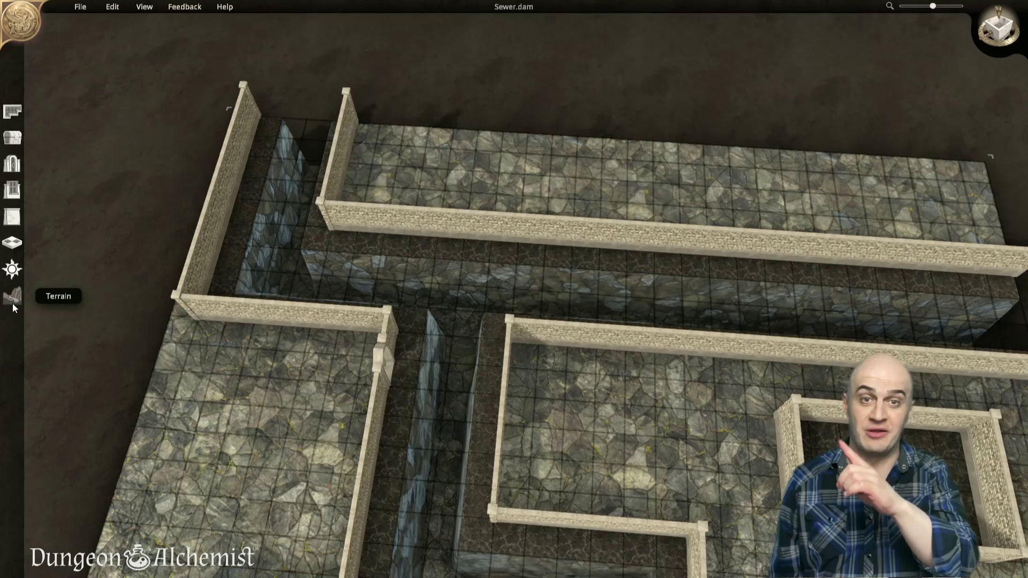
Step: Bring up the Terrain options to flood the lowered channel with water
click(13, 296)
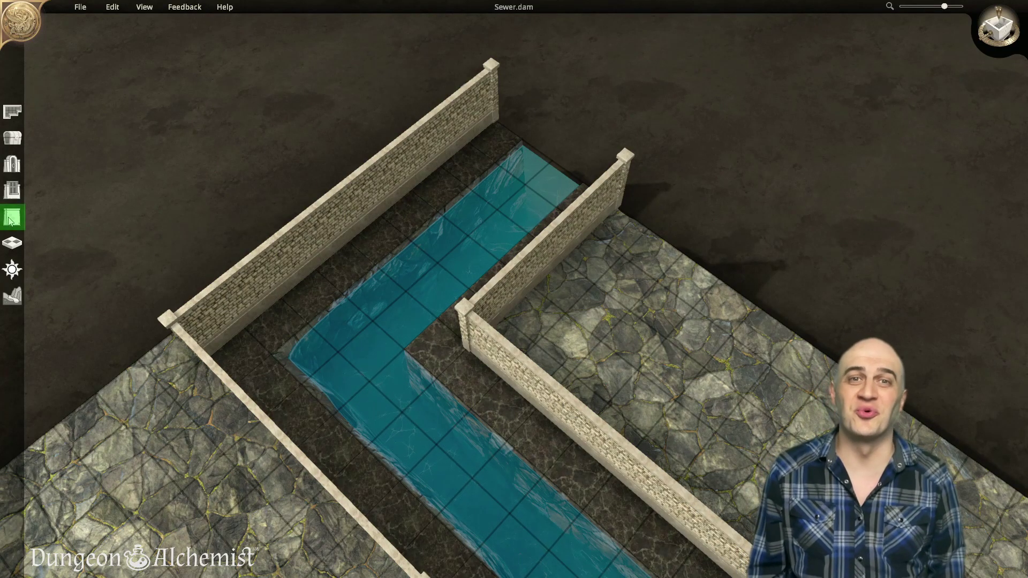
Step: Give the room beside the water channel Stone – Catacombs walls
click(16, 219)
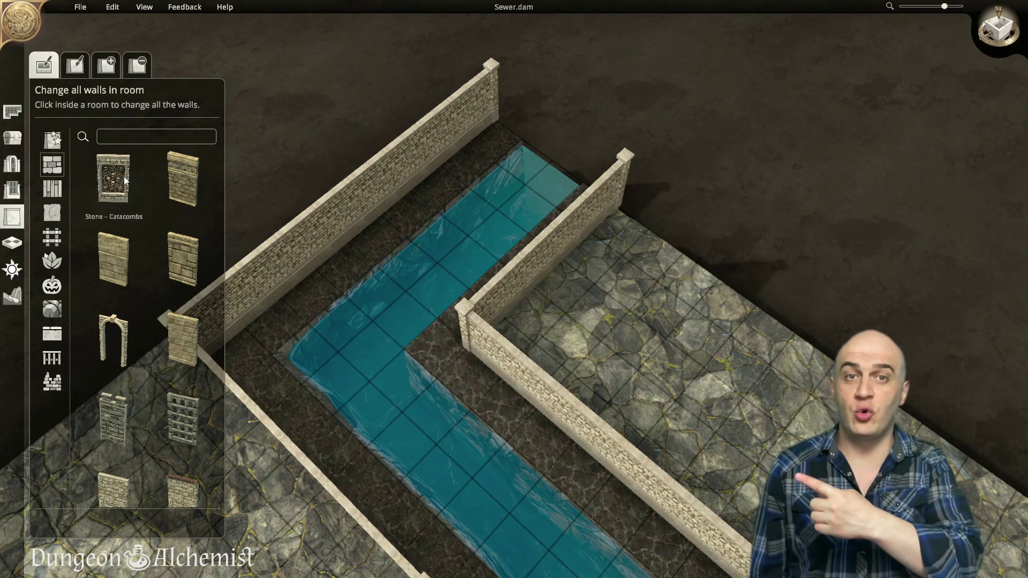
click(490, 142)
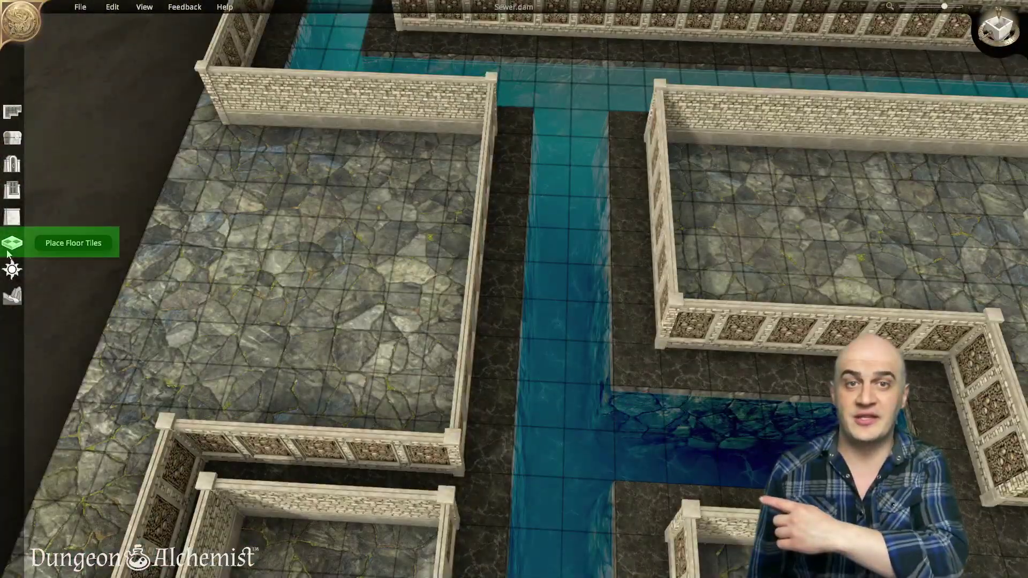
click(10, 247)
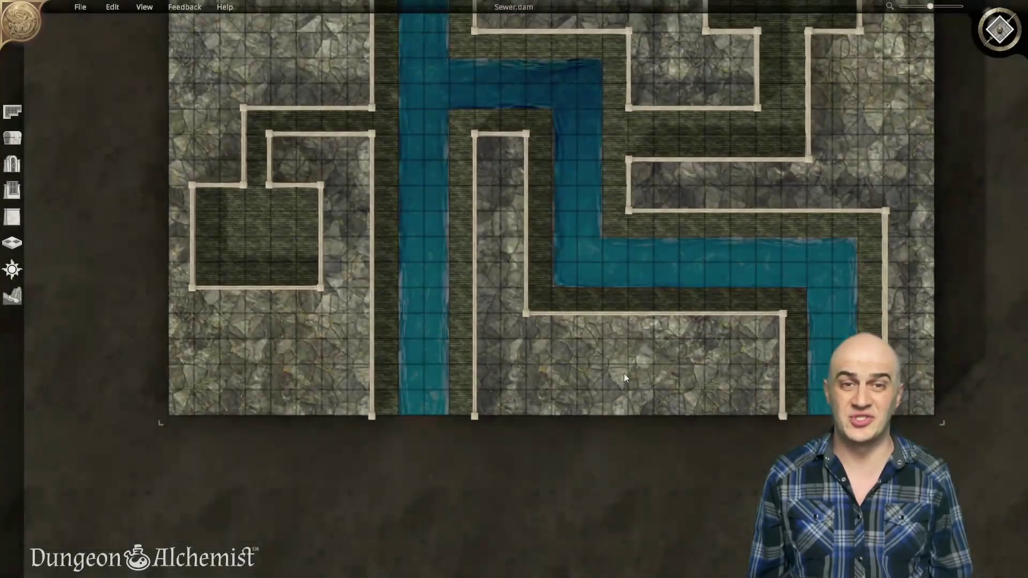
Step: Zoom to the top of the map and open Place Objects with Collisions On, choosing an object category
key(w)
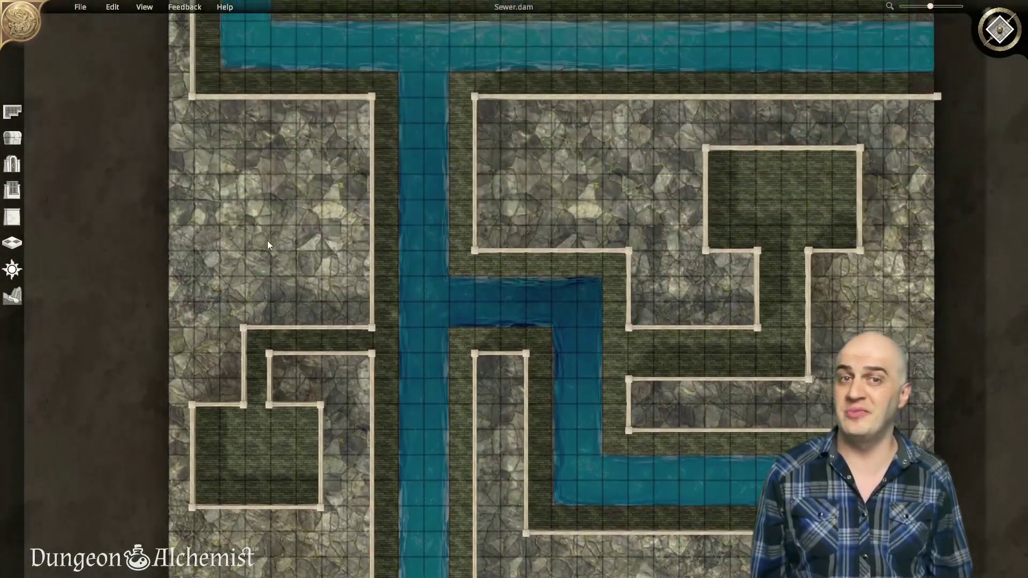
scroll(285, 252, up, 2)
scroll(208, 349, up, 1)
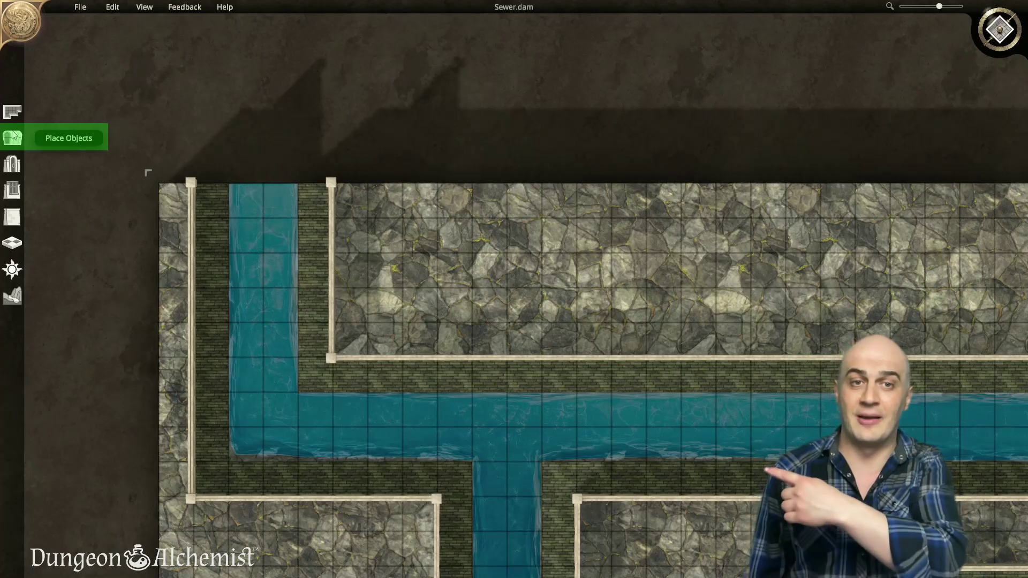
click(13, 136)
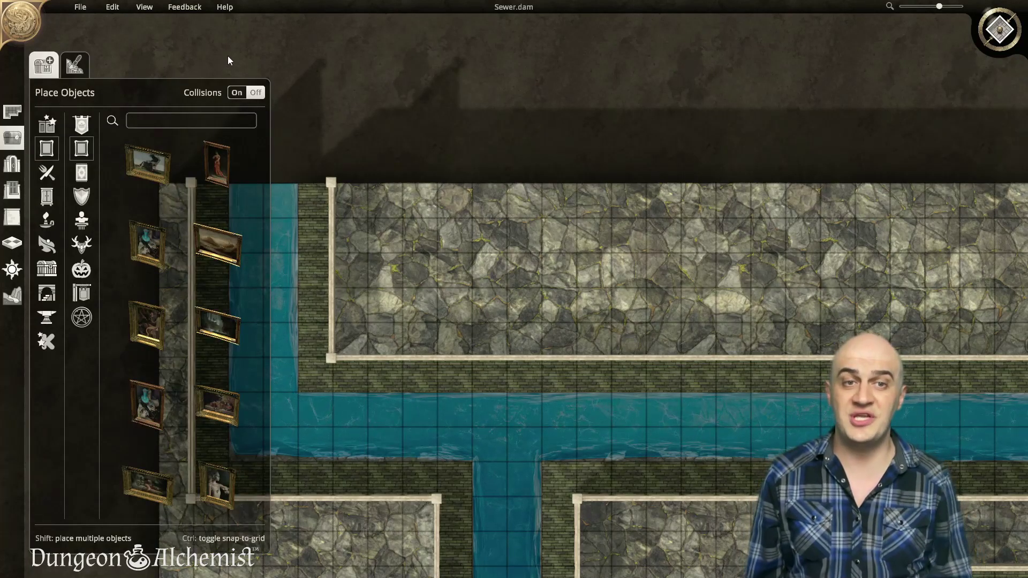
click(264, 93)
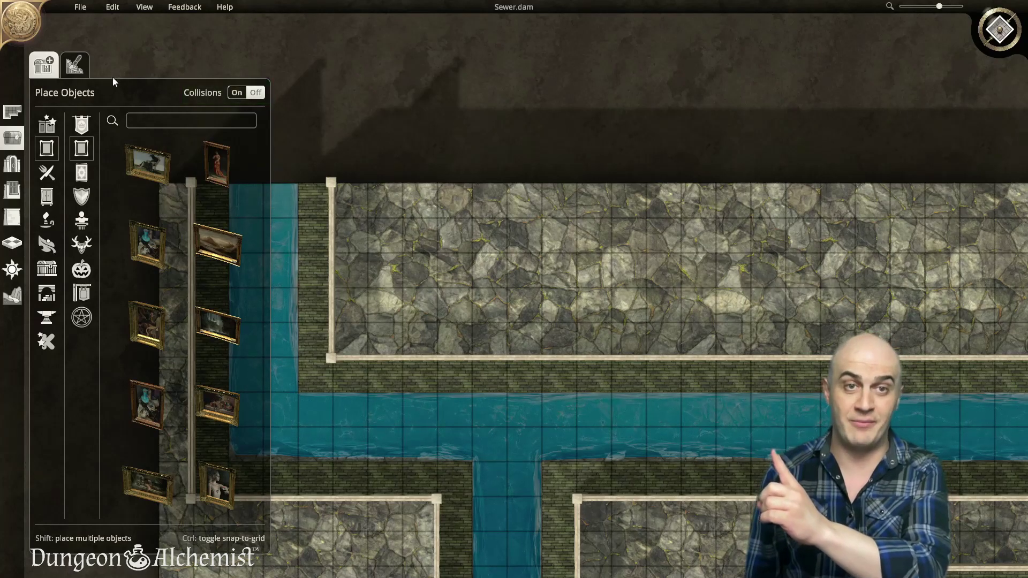
click(75, 65)
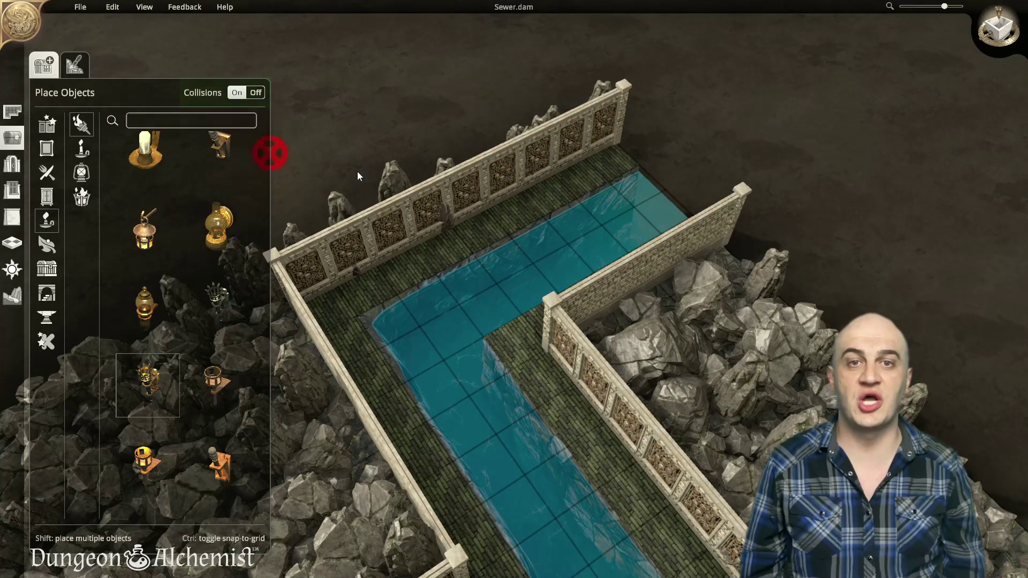
Step: Place two wall lights on the sewer wall and make one green and brighter
scroll(541, 208, up, 5)
click(541, 298)
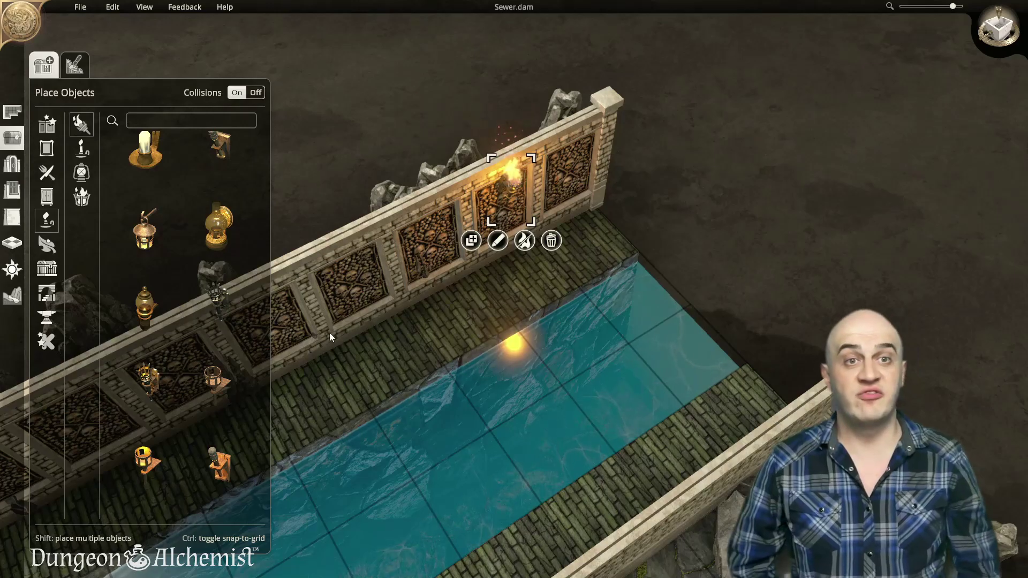
click(444, 236)
right_drag(444, 235, 593, 80)
click(589, 81)
click(560, 133)
click(582, 166)
drag(560, 211, 577, 211)
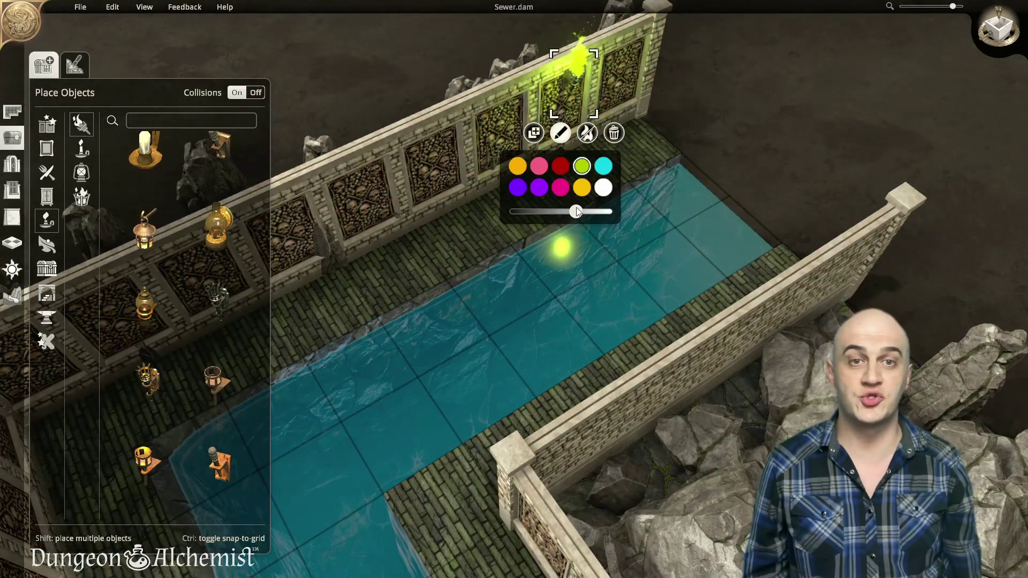
click(469, 166)
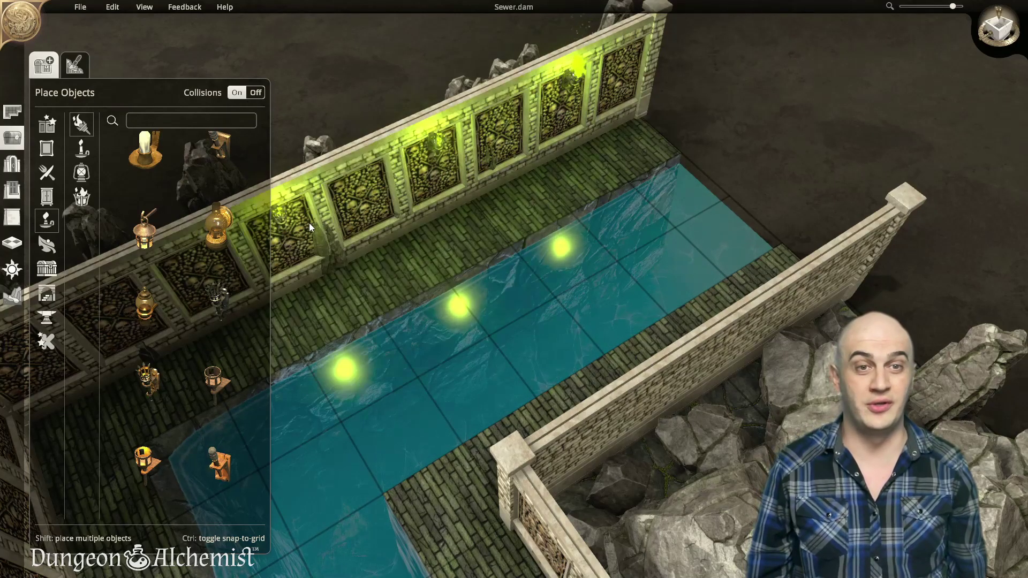
Step: Deselect the wall light and move the camera across the walled map to other walls
right_drag(119, 303, 432, 291)
scroll(542, 270, up, 2)
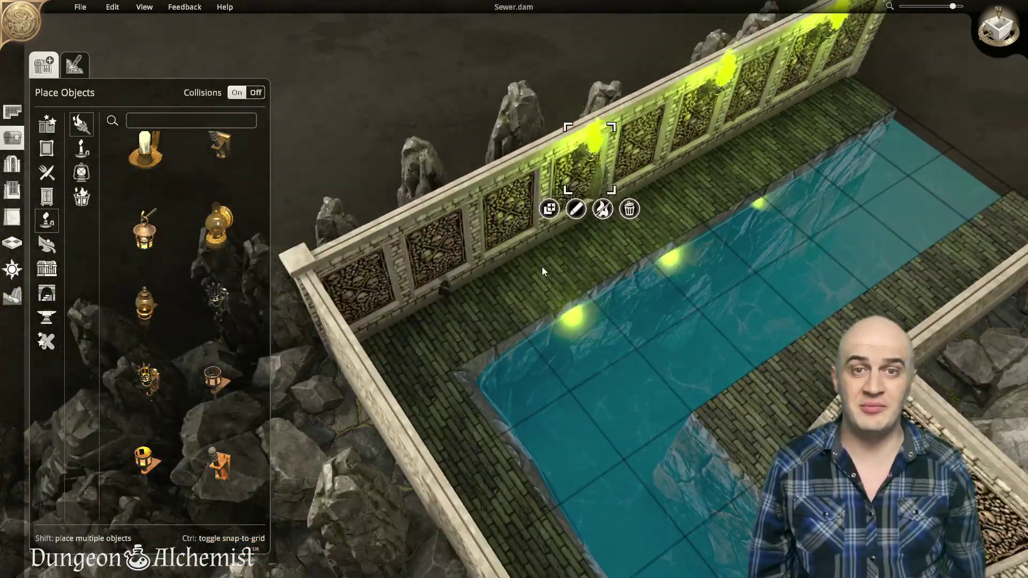
click(542, 267)
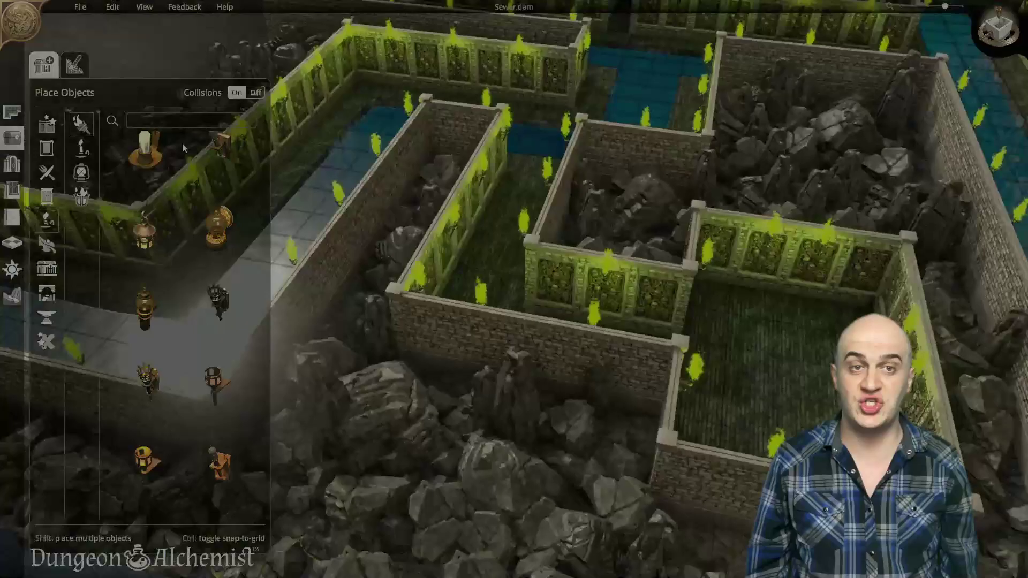
right_drag(182, 143, 645, 201)
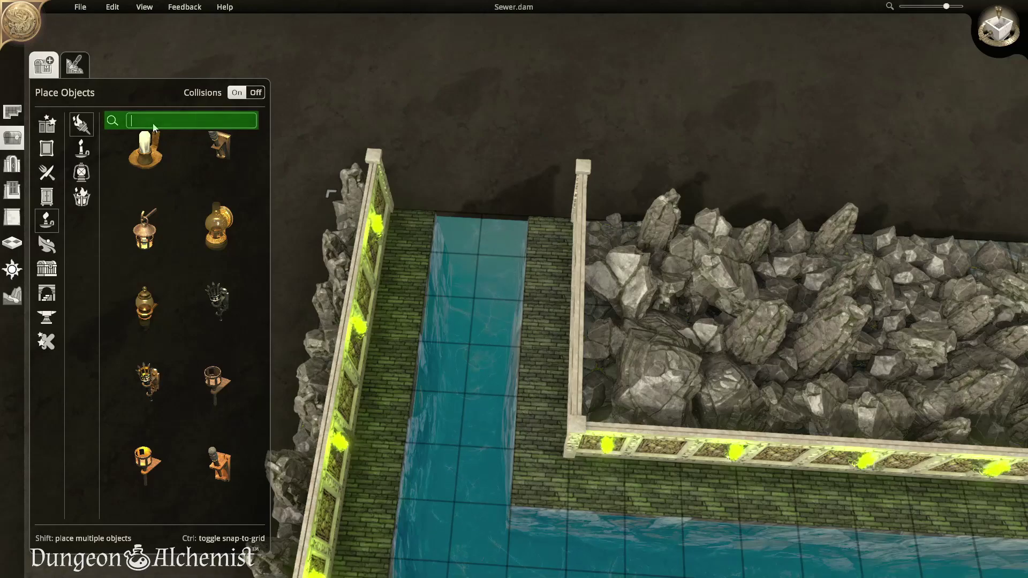
Step: Search 'vines' and place Overgrown Vines along the left and corridor walls
text(ines)
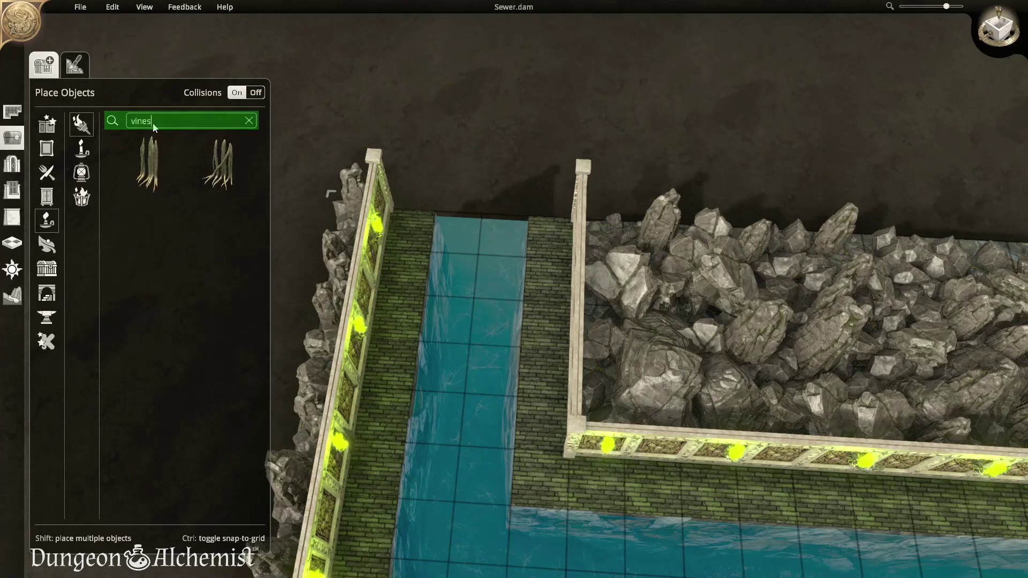
click(213, 161)
click(374, 323)
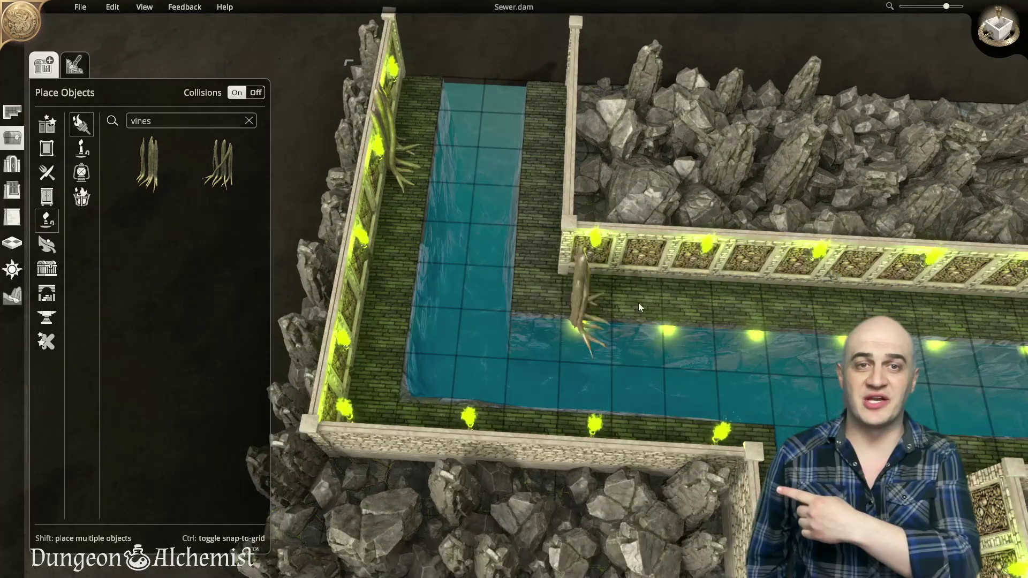
shift+click(642, 252)
shift+click(814, 252)
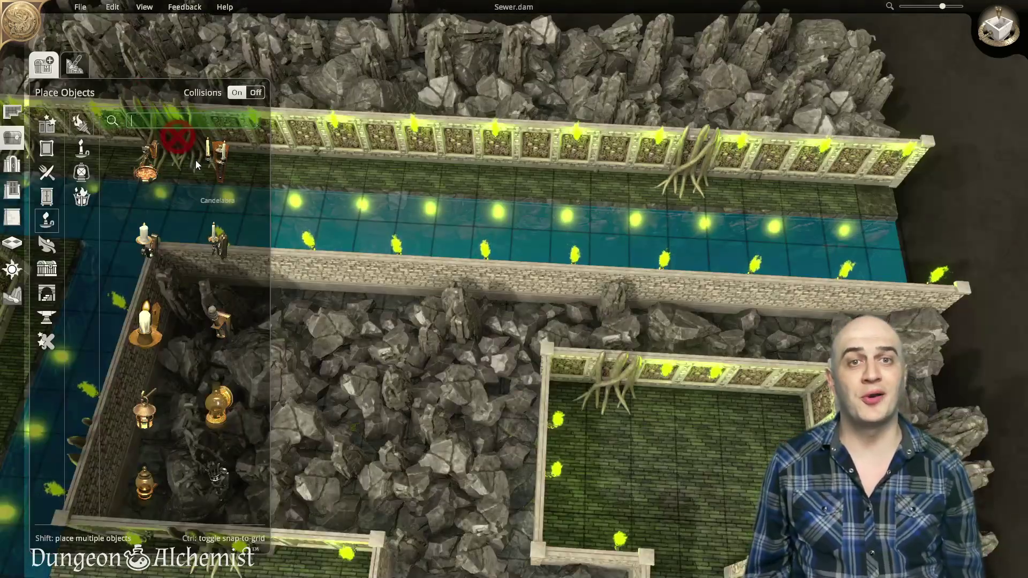
Step: Search 'moss' and place a flat moss patch on the walkway
text(mos)
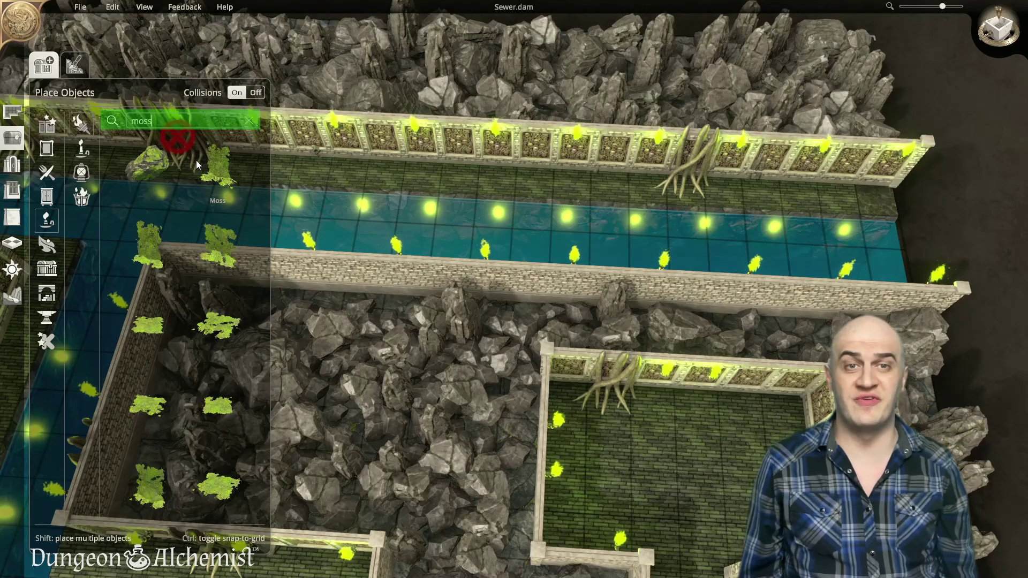
text(s)
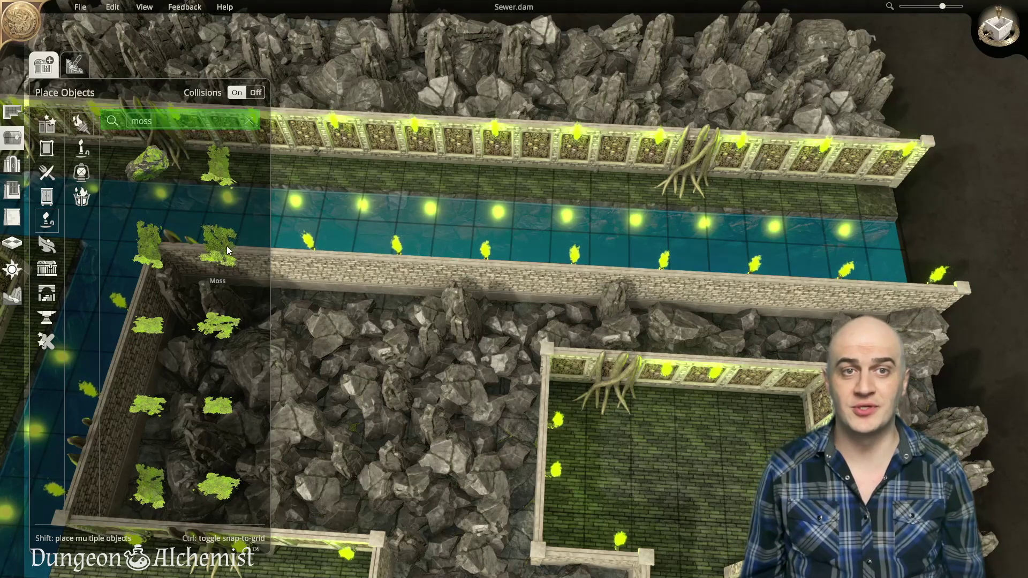
click(217, 323)
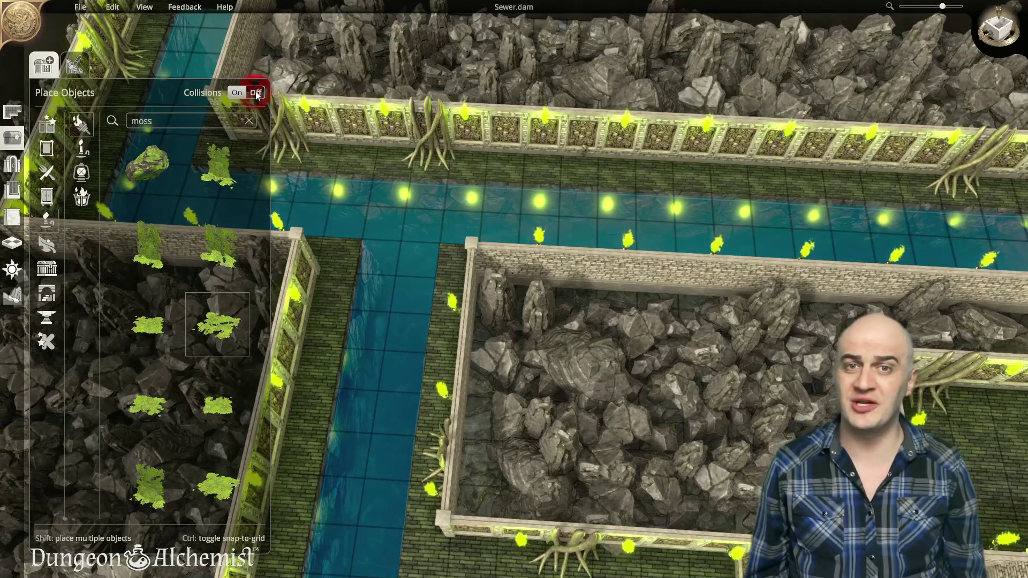
click(356, 158)
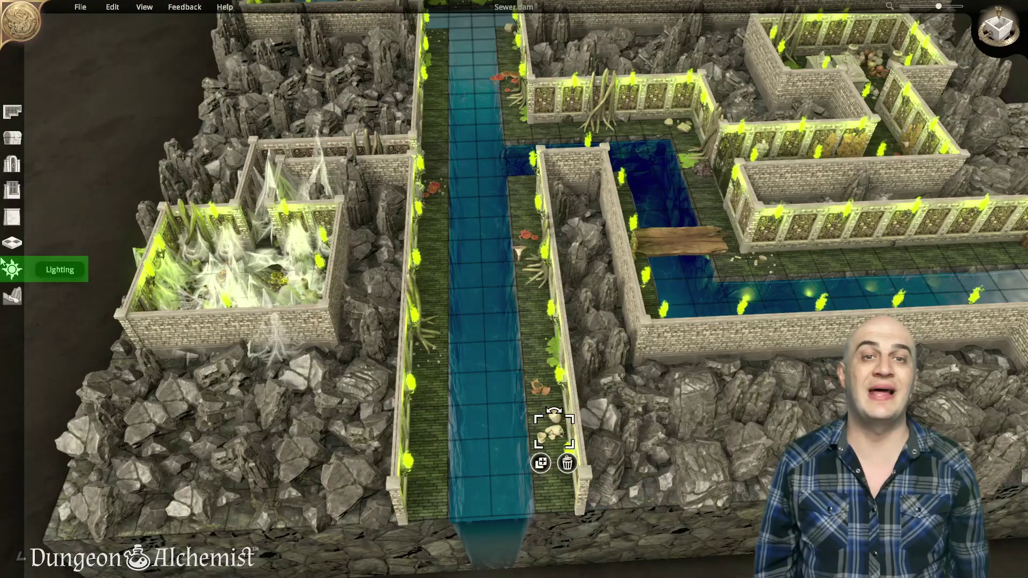
Step: Switch the lighting to night and try lime, purple, then grey ambient light tints
click(11, 270)
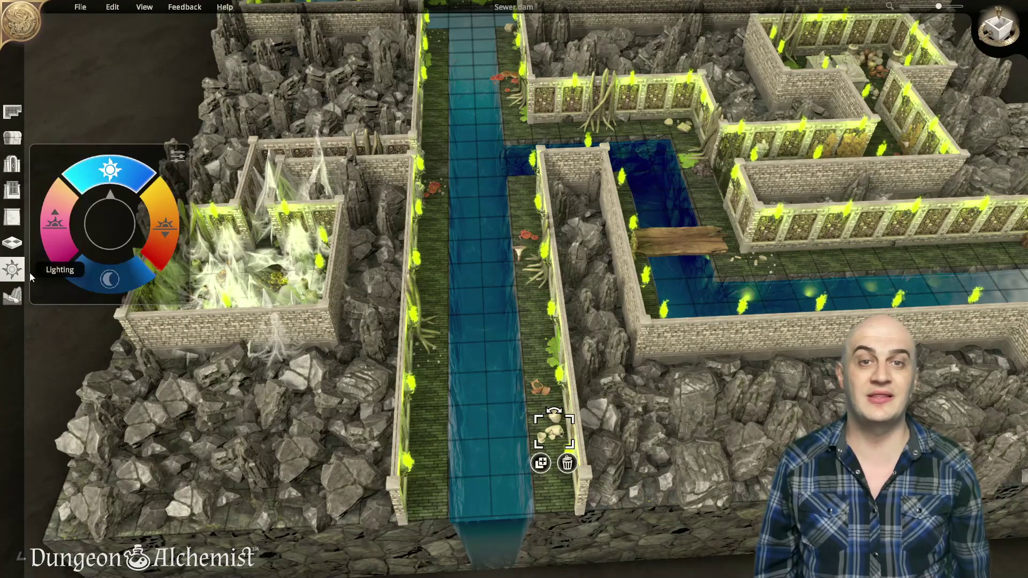
click(160, 233)
click(110, 278)
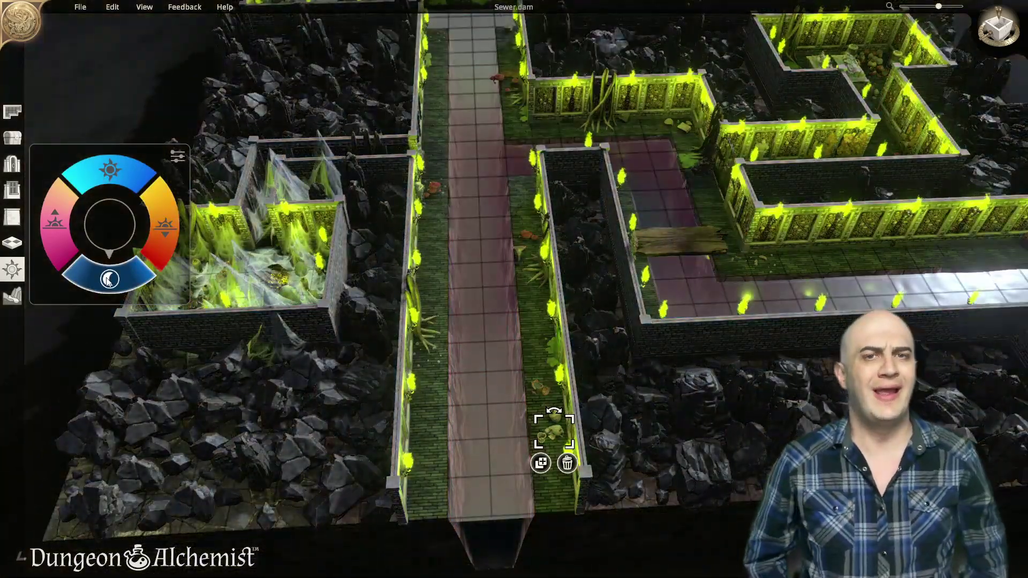
click(177, 155)
click(271, 282)
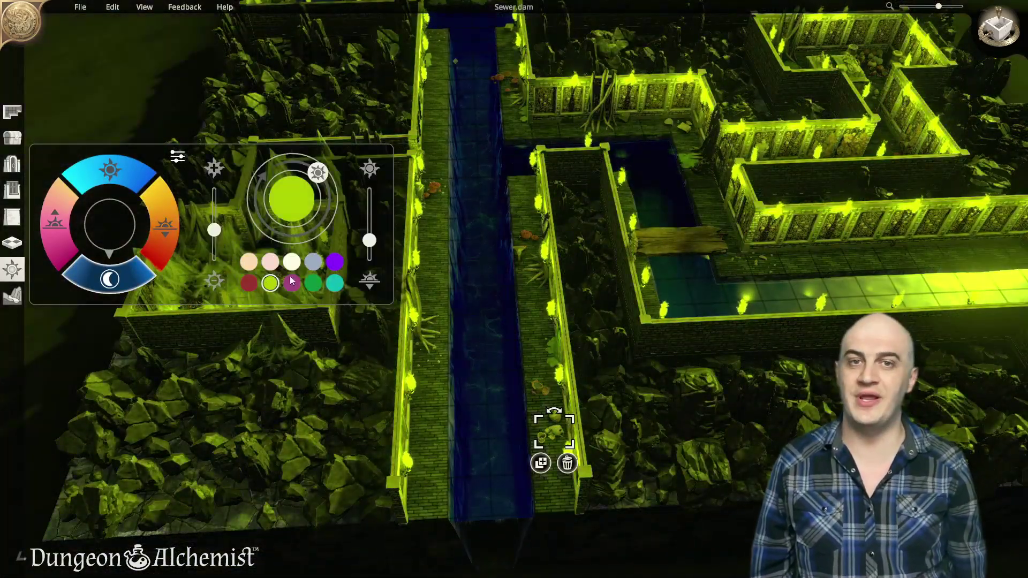
click(334, 261)
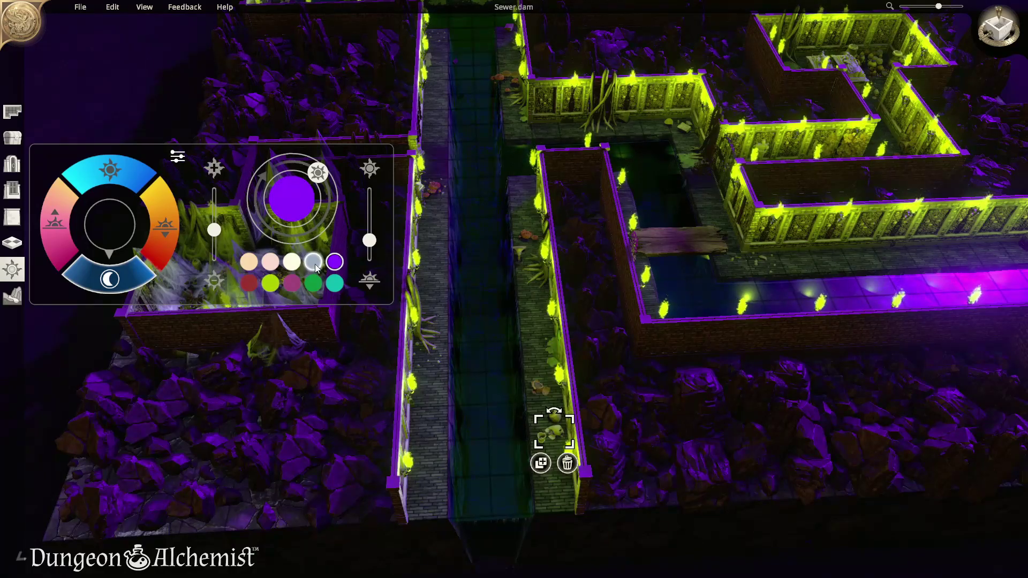
click(313, 261)
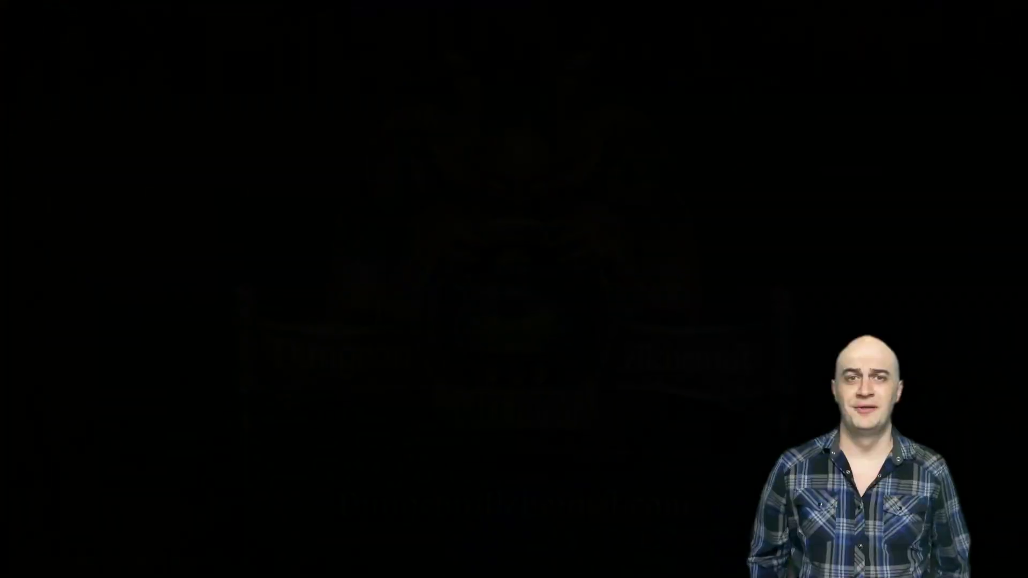